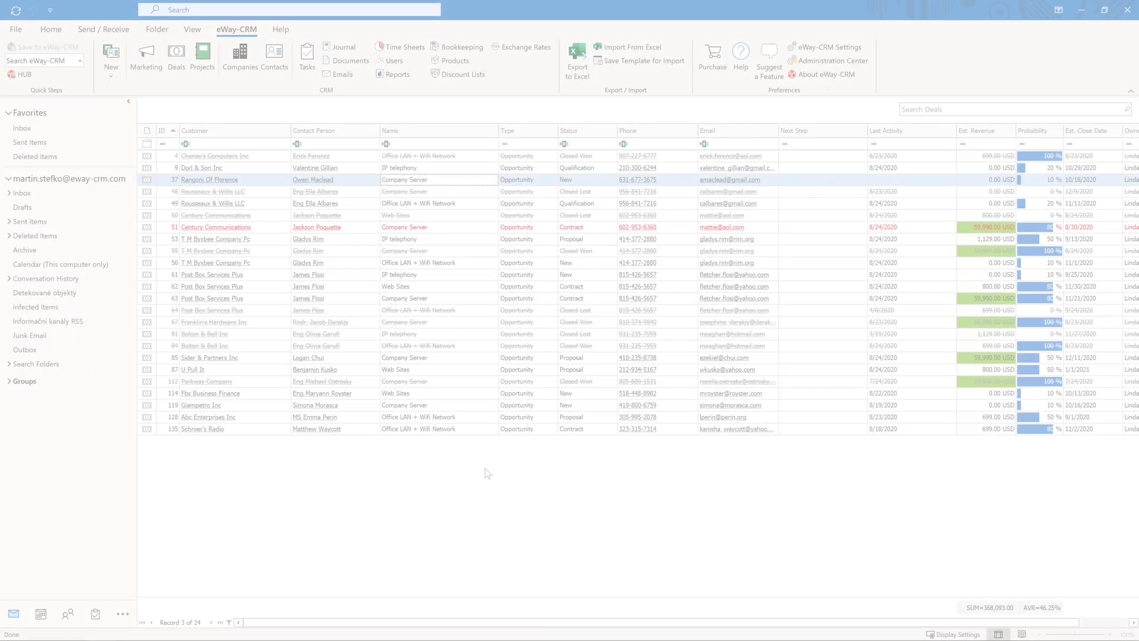
- Open the Company Server deal of Rangoni Of Florence to view its workflow statuses, and close it
double_click(490, 179)
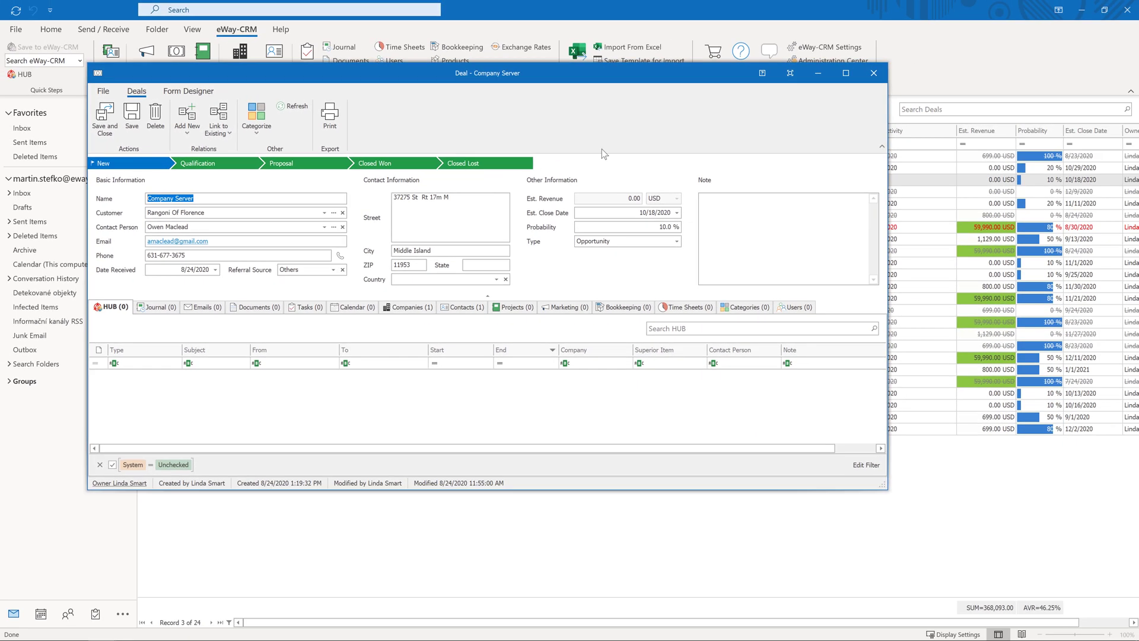
left_click(874, 73)
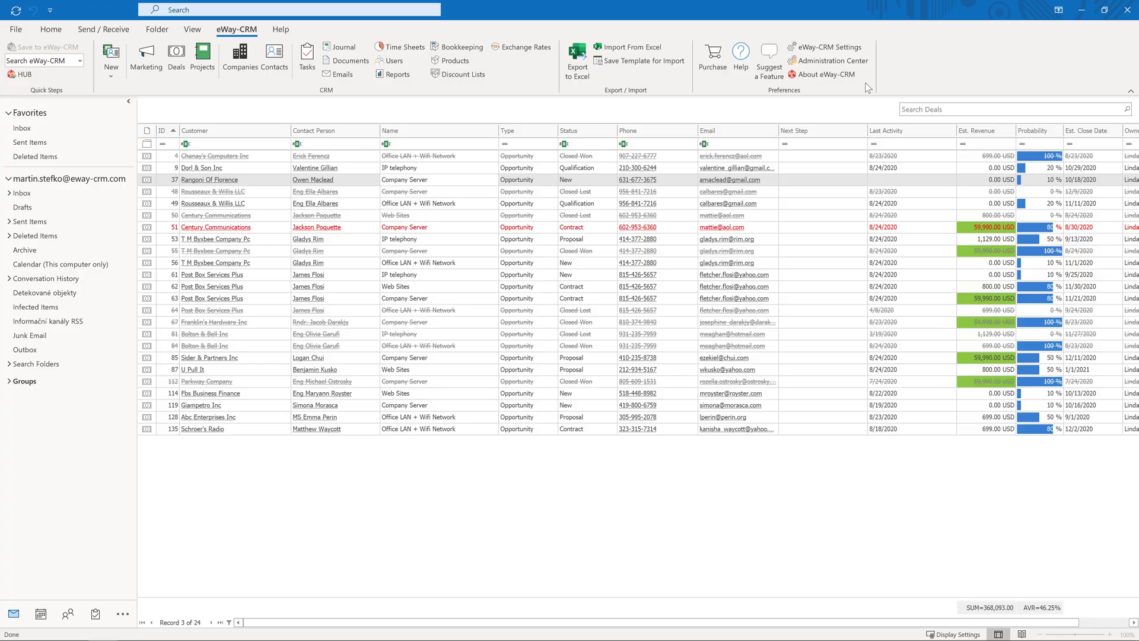
- Open the old administration settings from the web Administration Center and log in with the prefilled credentials
left_click(823, 61)
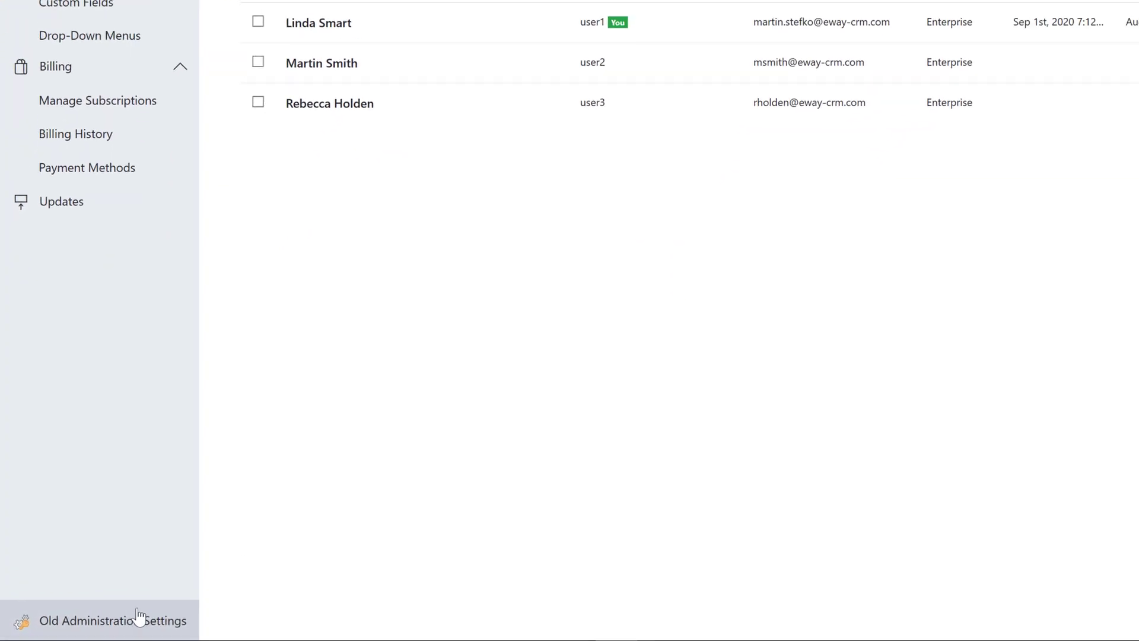
left_click(136, 622)
left_click(989, 201)
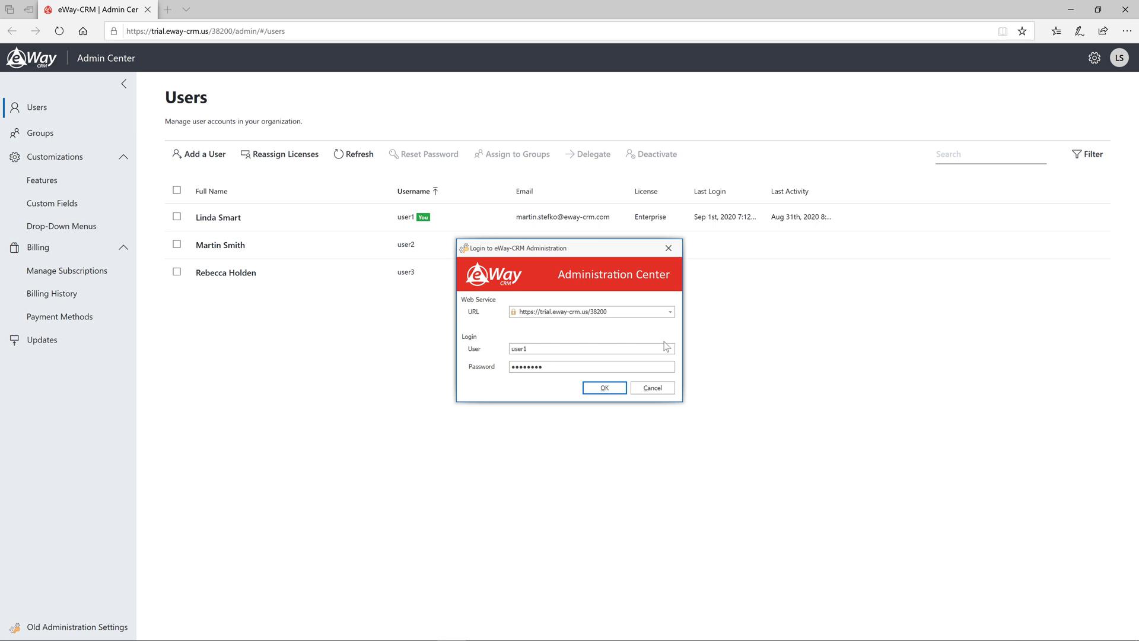
left_click(603, 388)
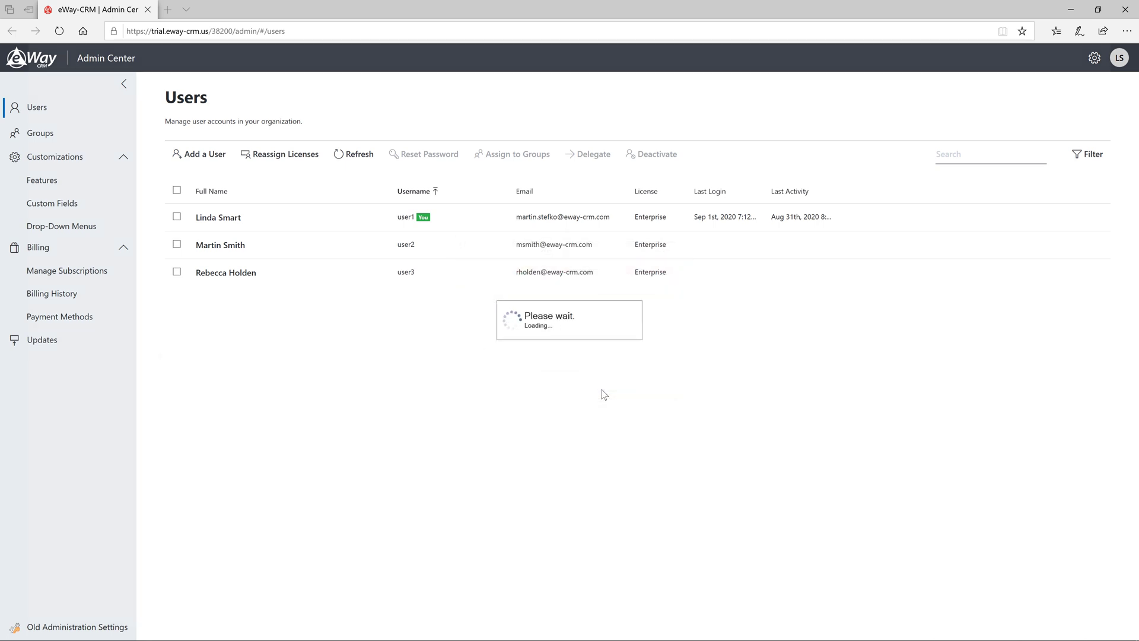
- Open the list of statuses of the Lead - Opportunity workflow diagram for modification
left_click(61, 214)
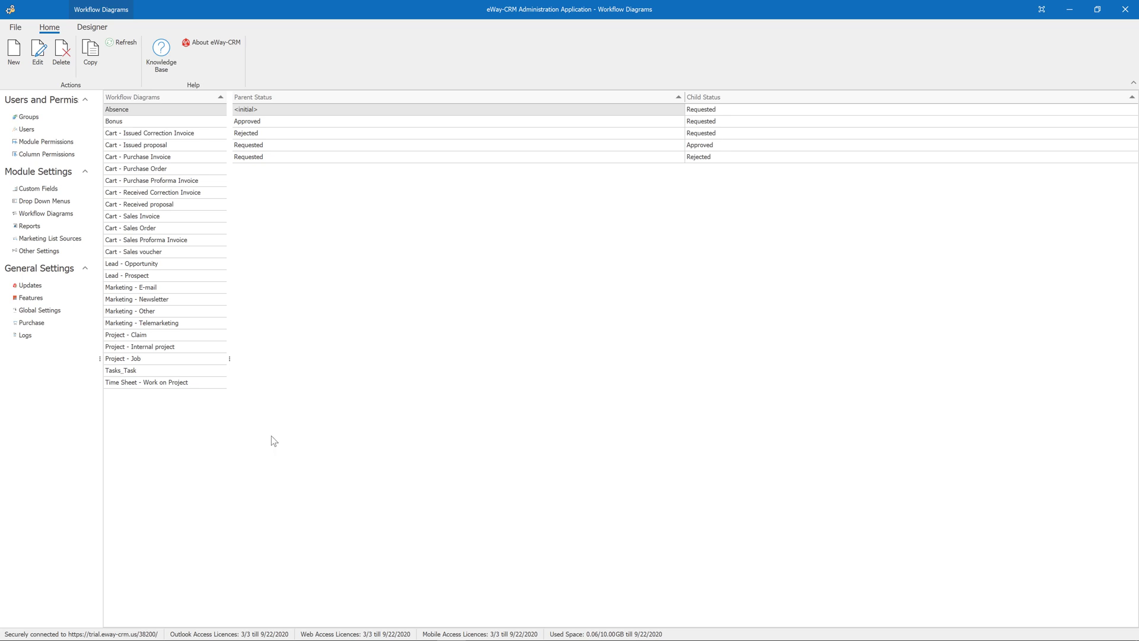
left_click(185, 263)
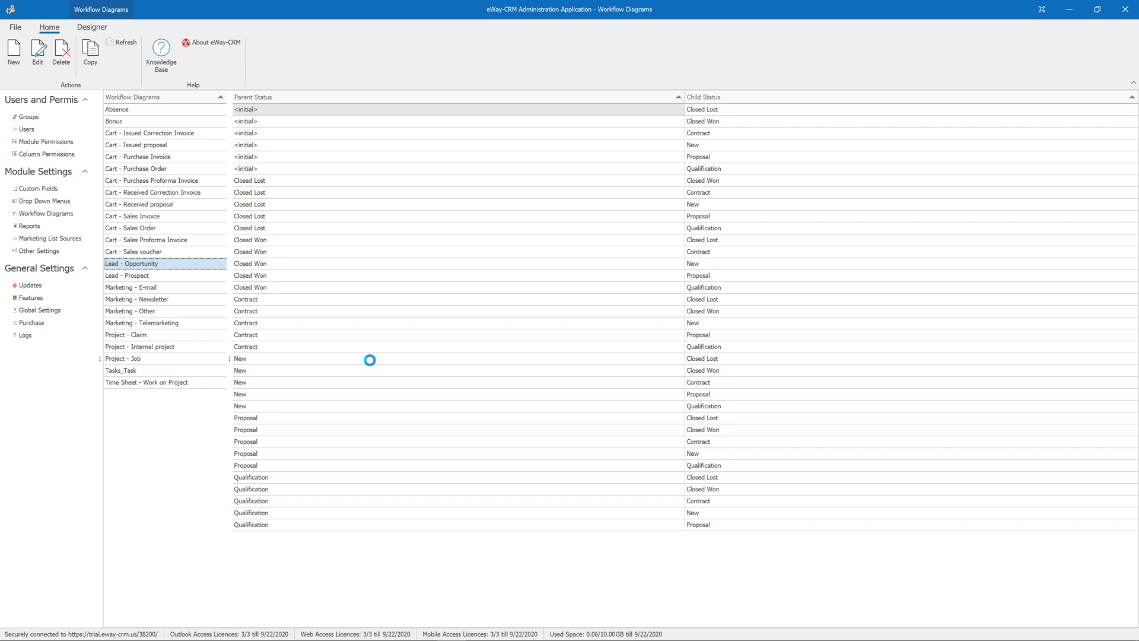
left_click(109, 31)
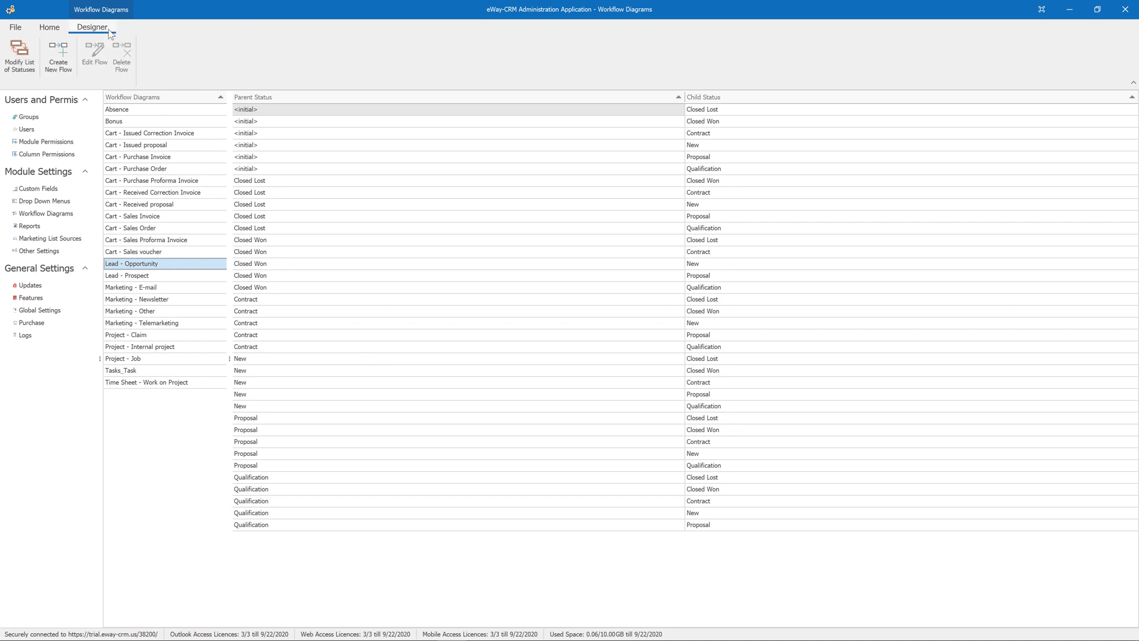
left_click(34, 66)
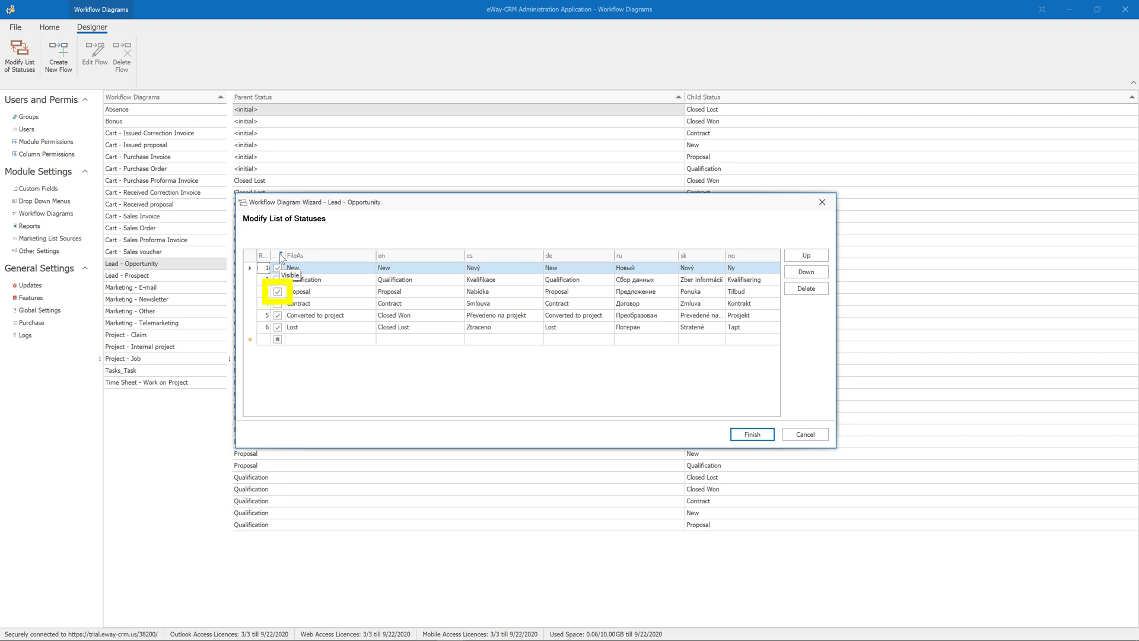
- Make the Proposal and Contract statuses invisible and set the English name of the New status to Not Started
left_click(277, 291)
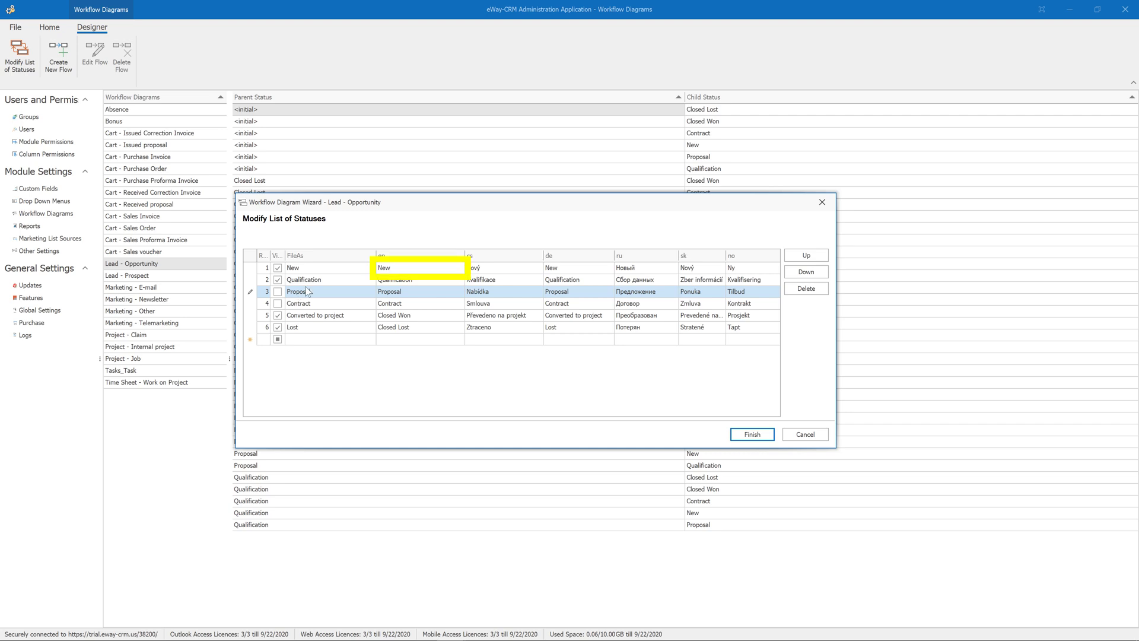
left_click(451, 271)
type("Not Started")
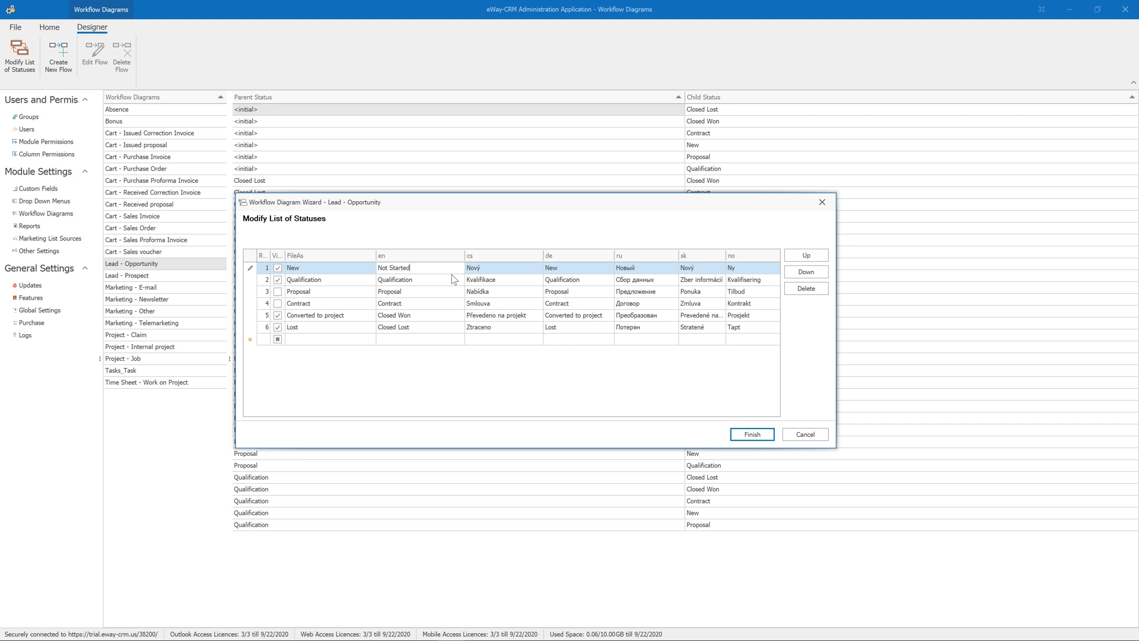
- Add a new status named Sample at the end of the status list, with the same name in every language
left_click(357, 343)
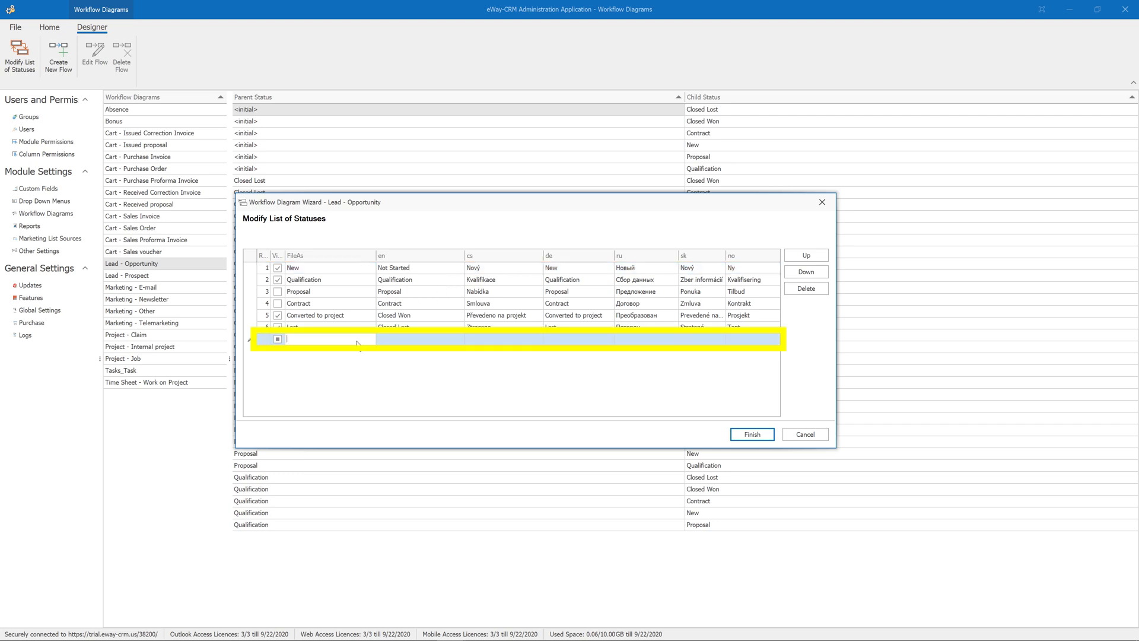
type("Sample")
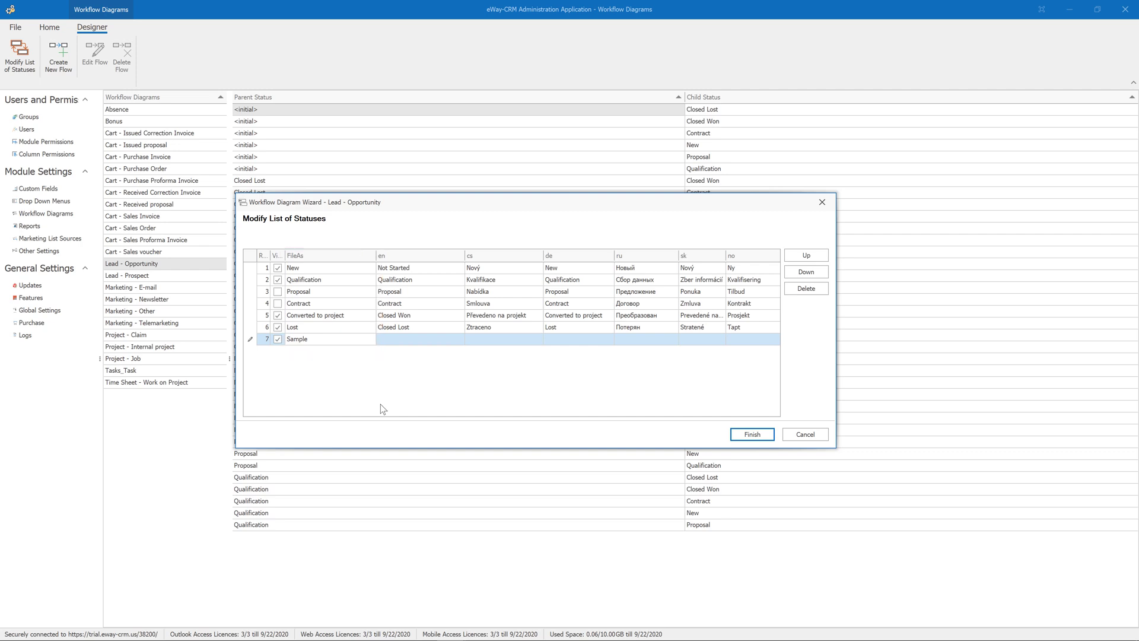
key("Tab")
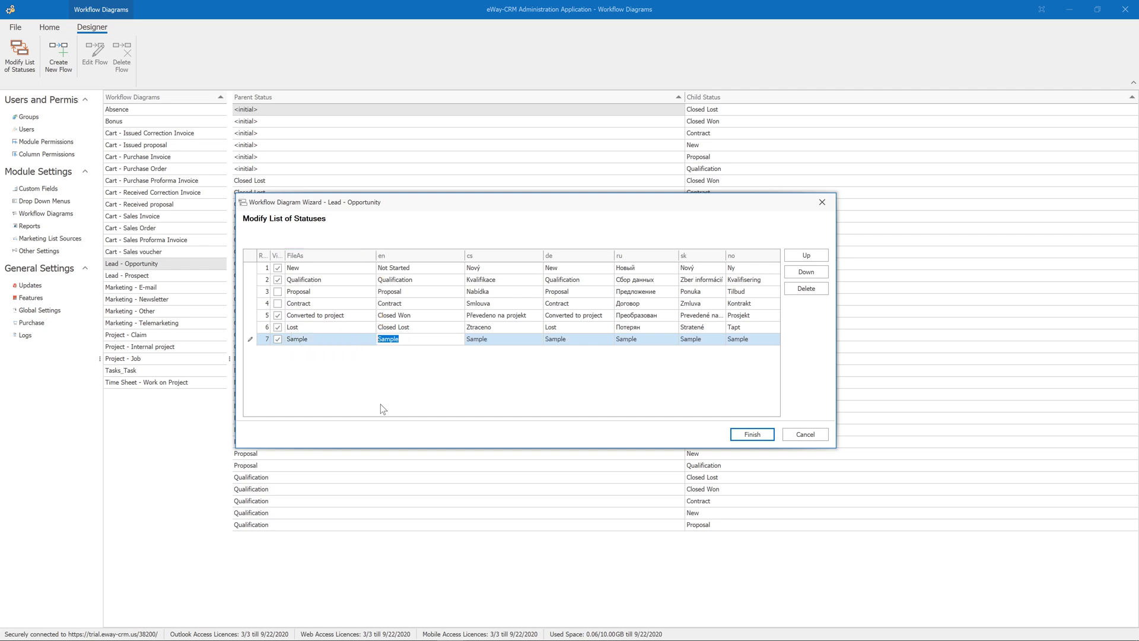
- Move the Sample status up to rank 4, directly above Contract, and finish modifying the status list
left_click(812, 259)
left_click(811, 259)
left_click(811, 259)
left_click(812, 259)
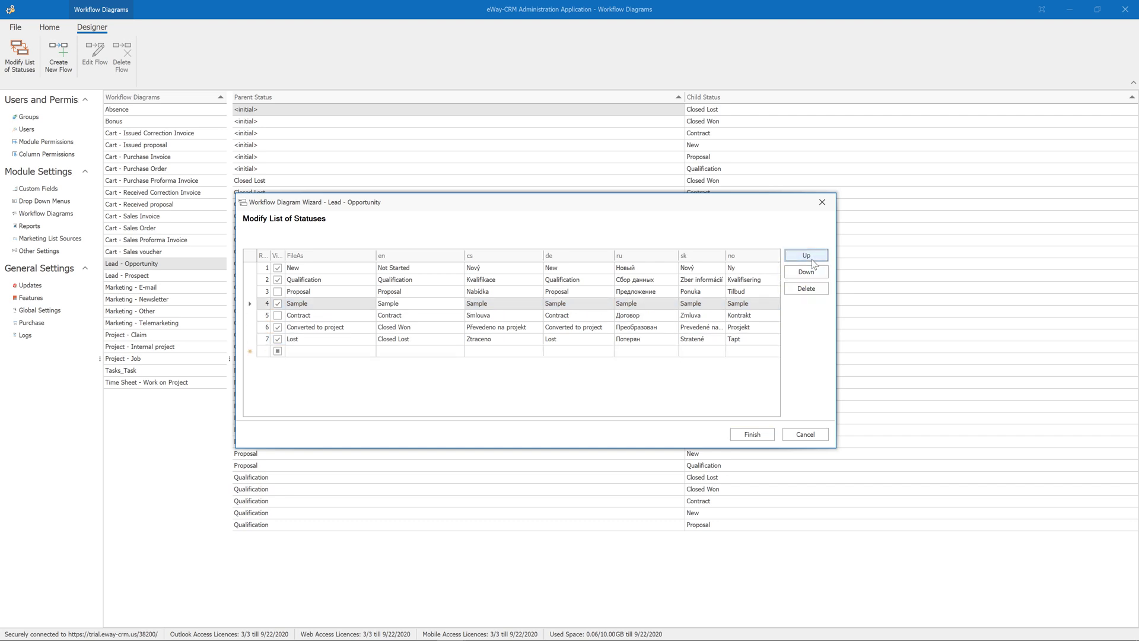
left_click(747, 436)
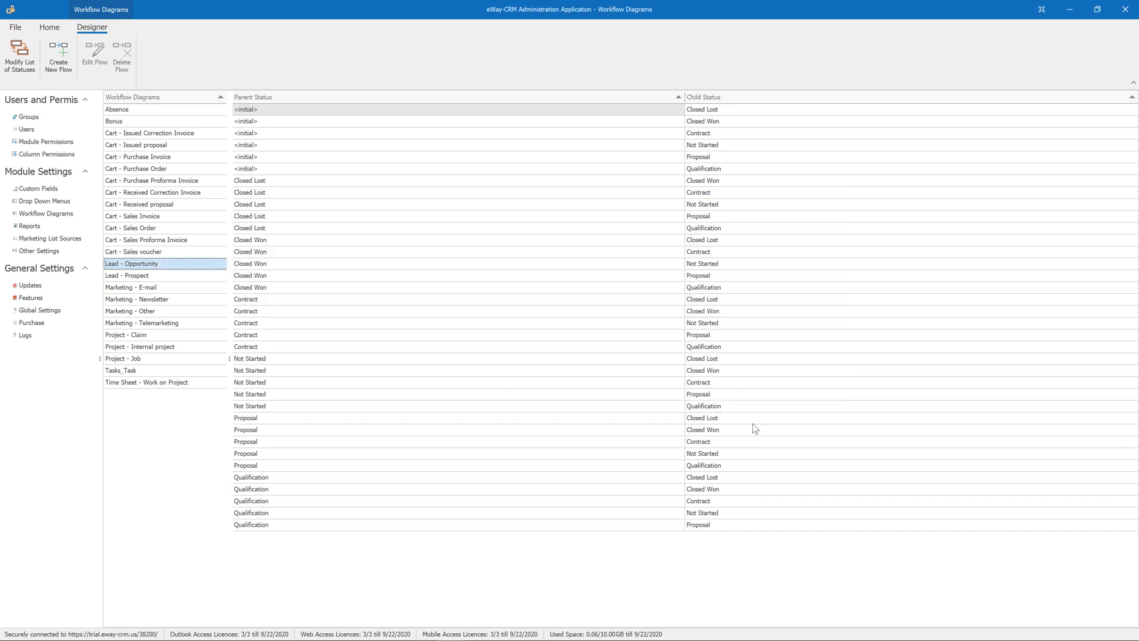
- Switch to Outlook, open a blank new deal to check its workflow statuses, and close it
left_click(1069, 12)
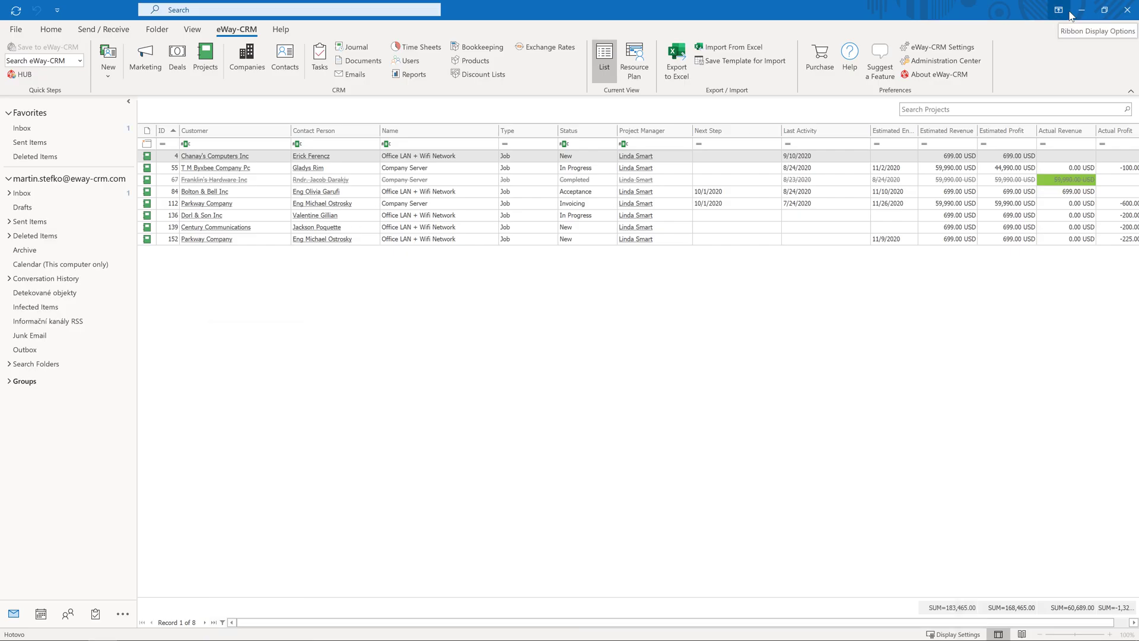
left_click(108, 60)
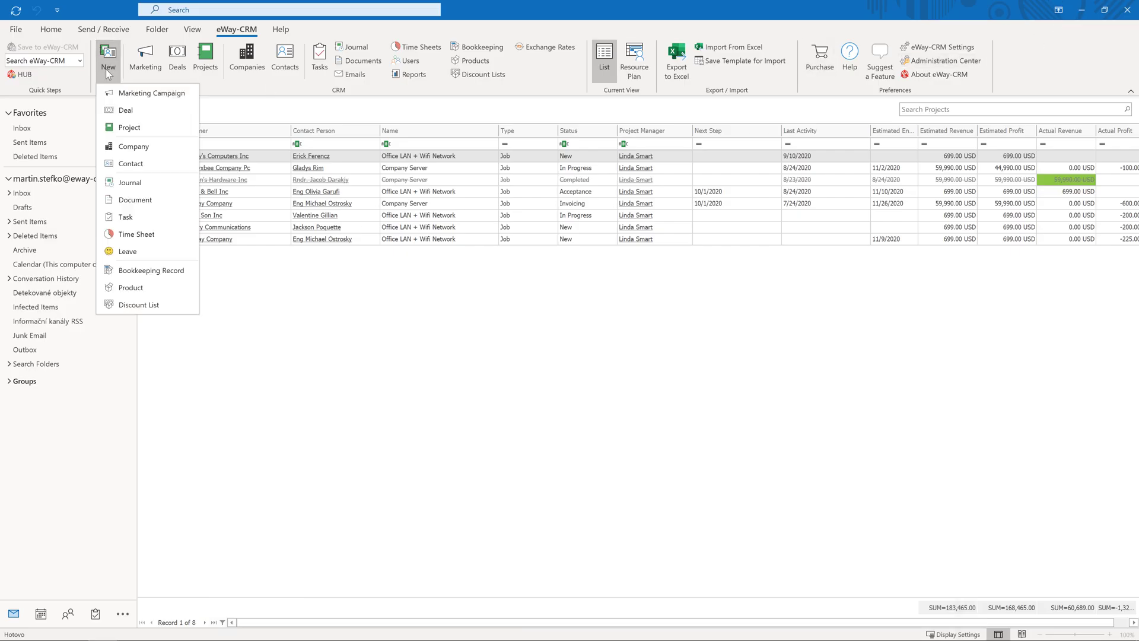
left_click(153, 110)
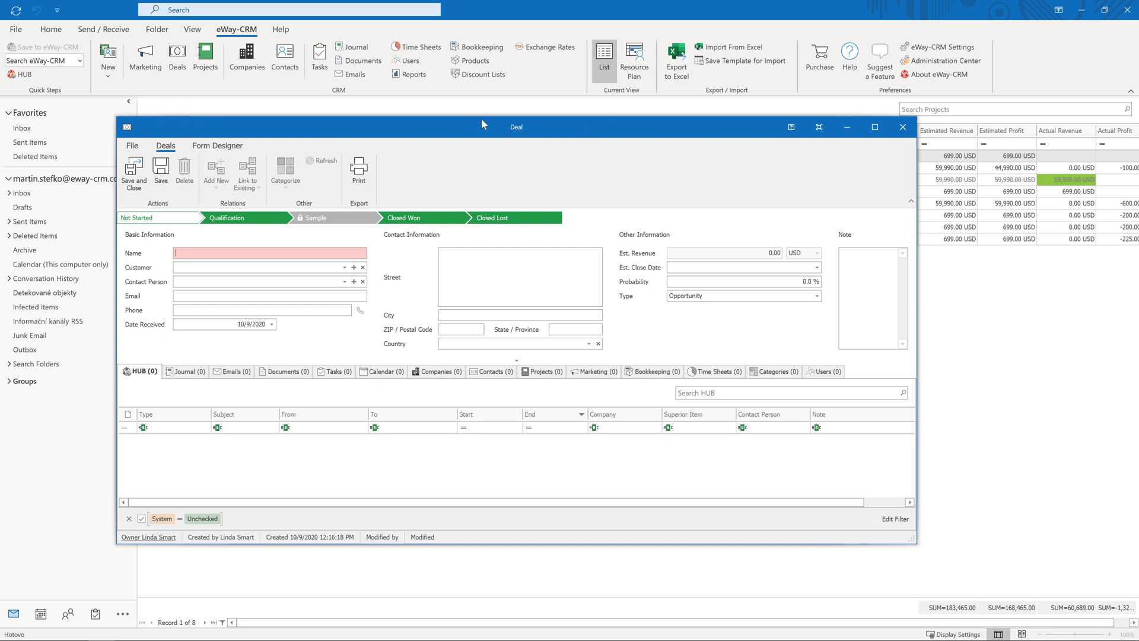
left_click(903, 129)
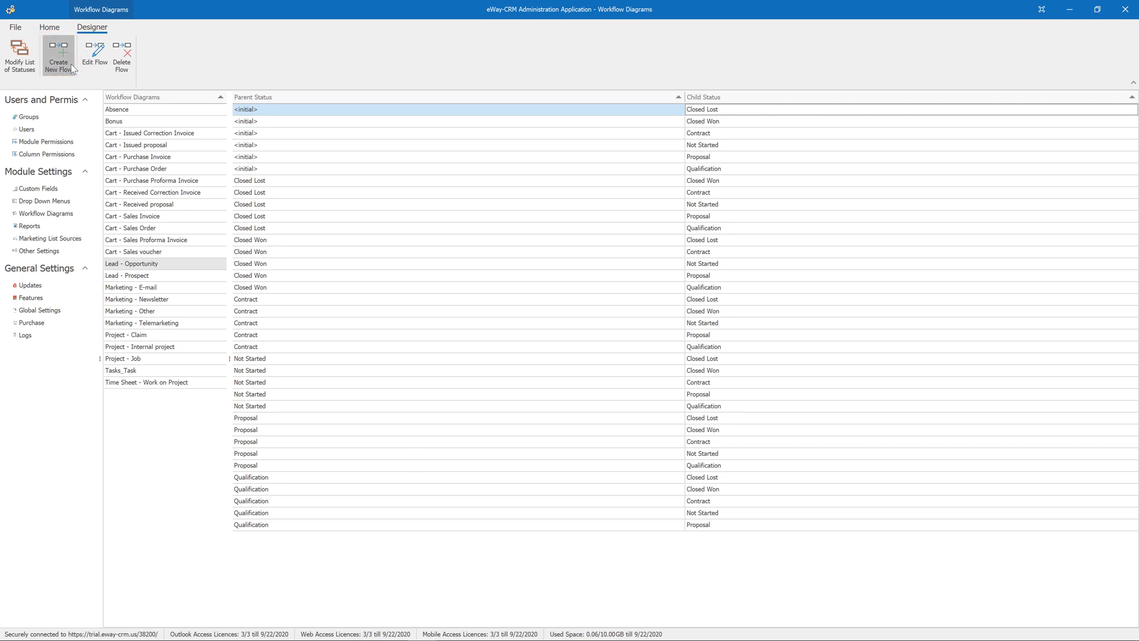
- Create a Lead - Opportunity flow from <initial> to Sample, keeping the default names and adding no actions
left_click(70, 63)
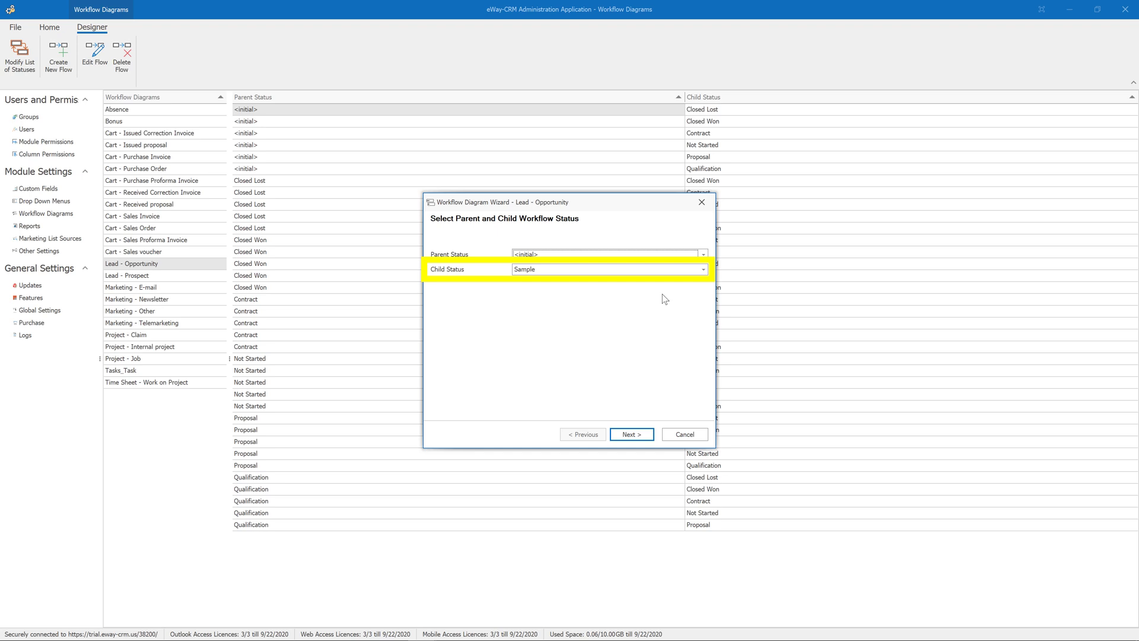
left_click(652, 437)
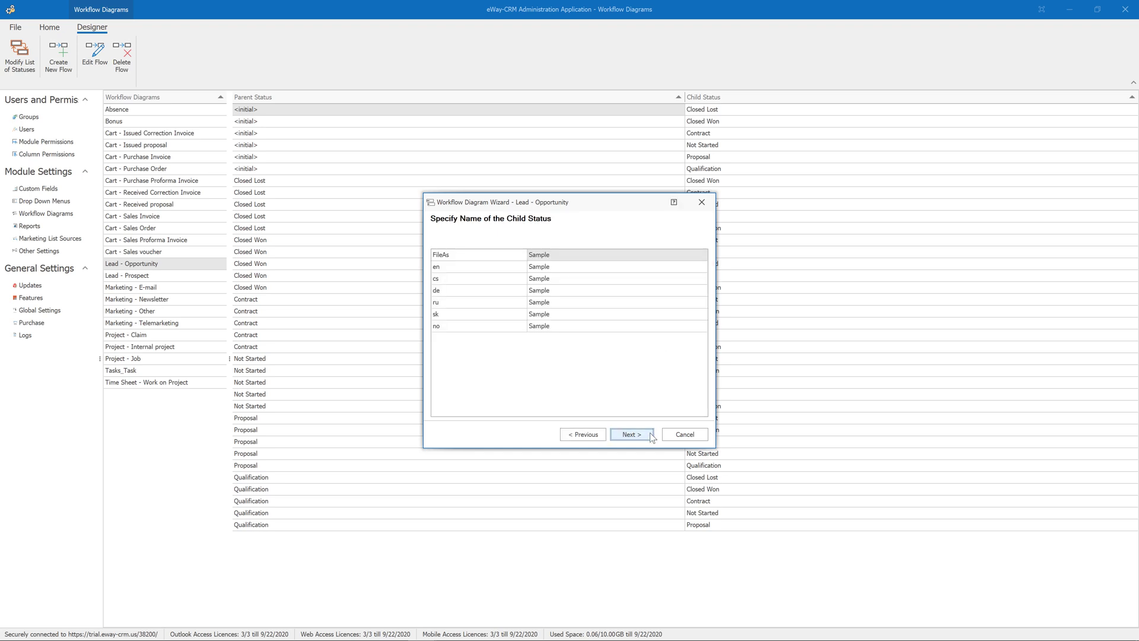
left_click(650, 436)
left_click(648, 436)
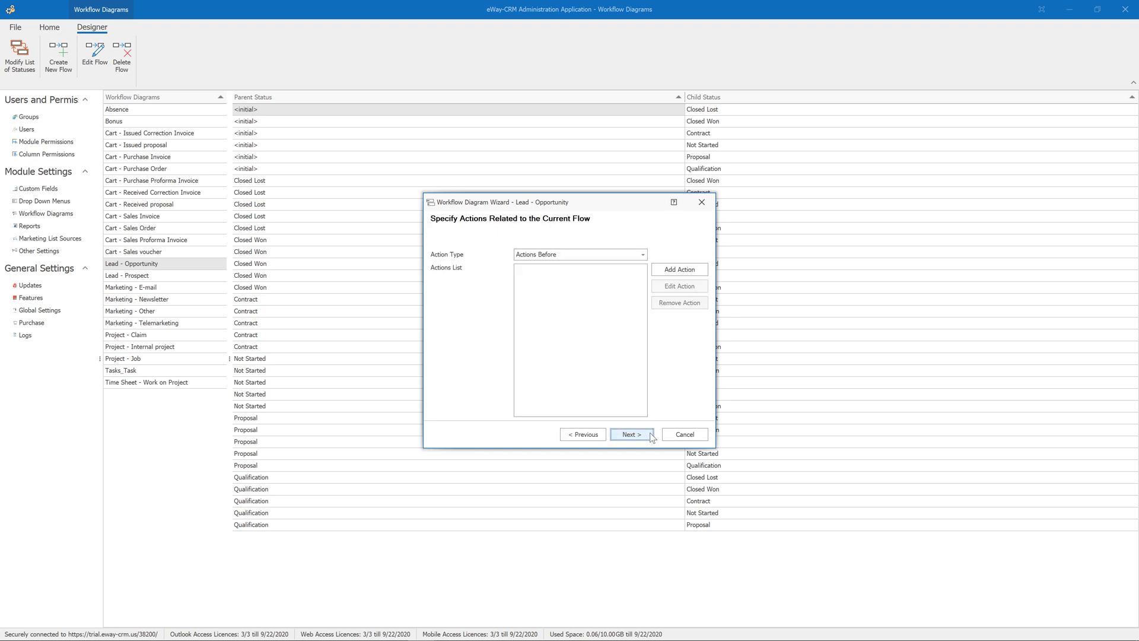
left_click(646, 437)
left_click(632, 435)
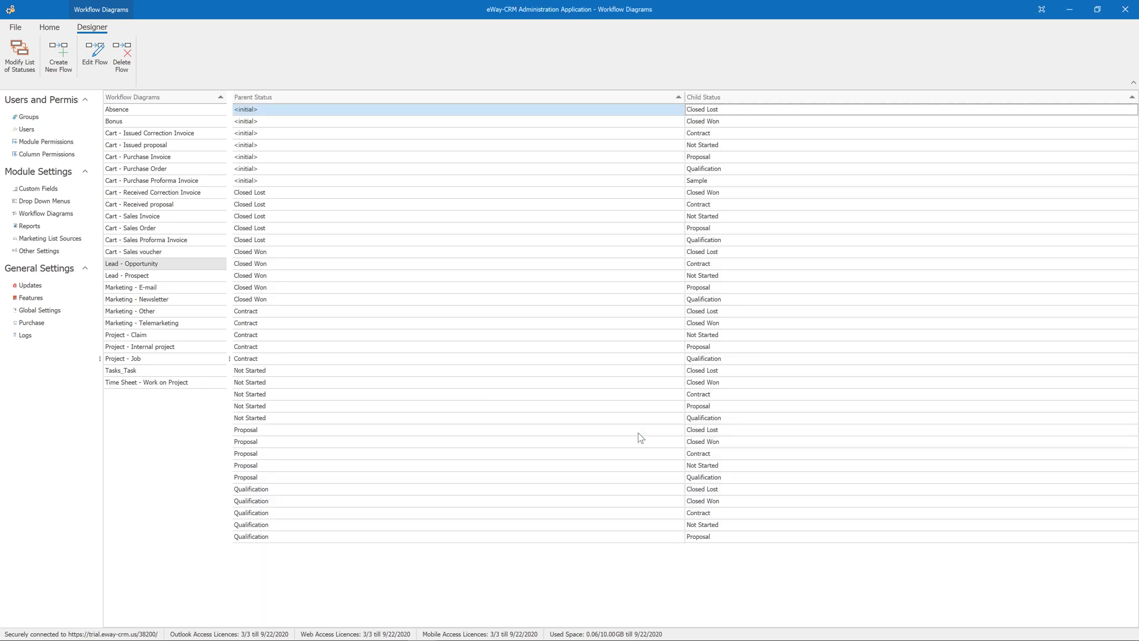
- Switch to Outlook, create a deal named New deal with the status Sample, and save it
left_click(1070, 9)
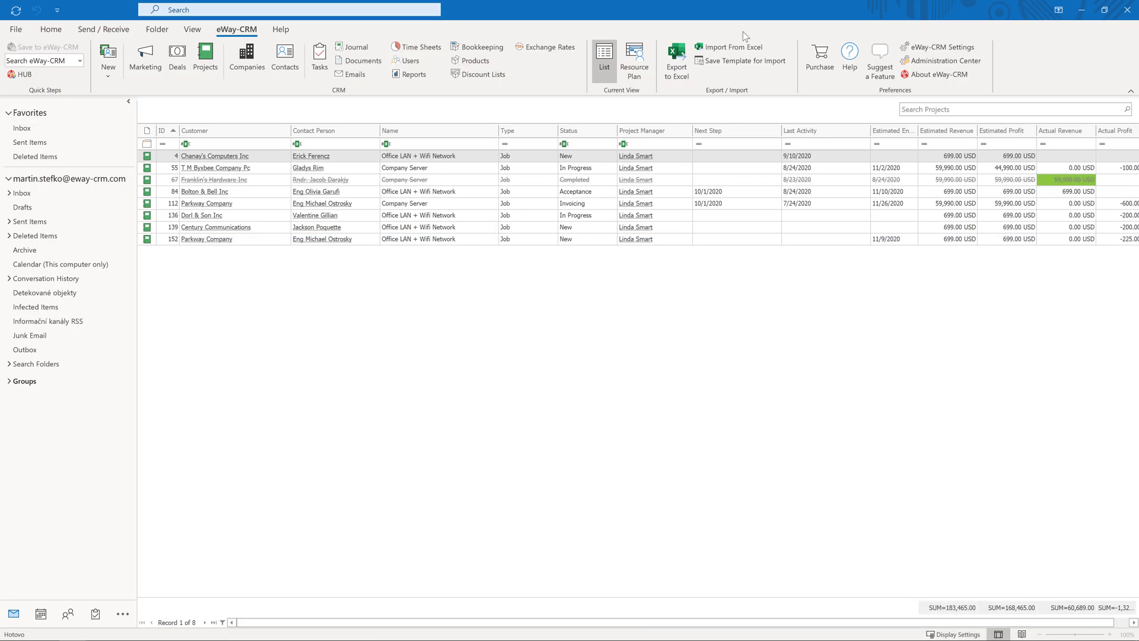
left_click(112, 77)
left_click(126, 110)
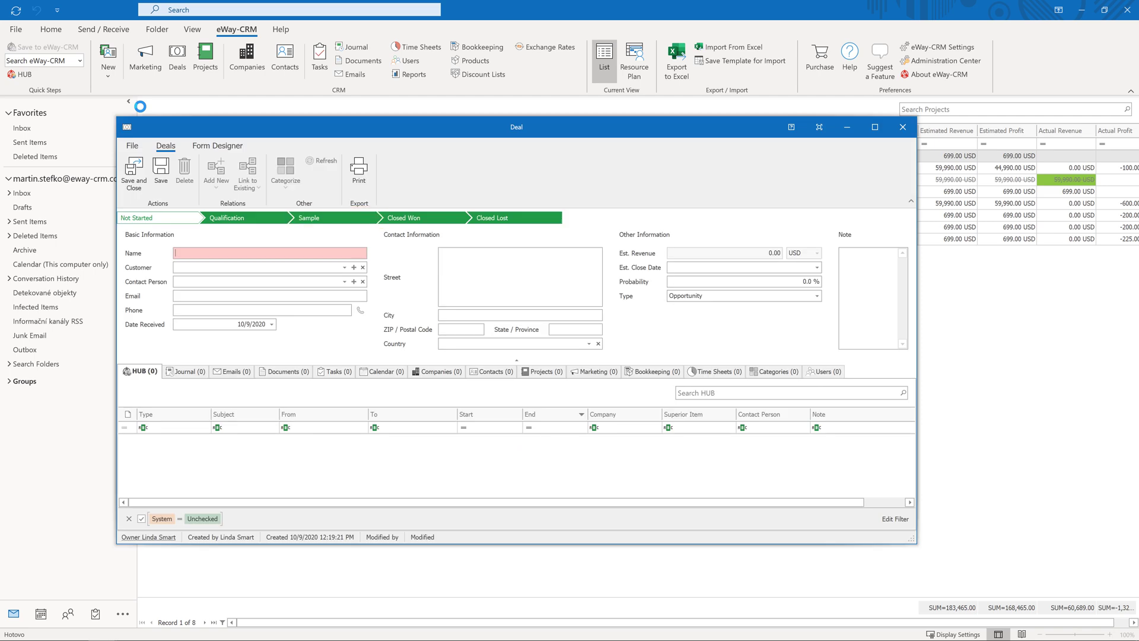
left_click(335, 218)
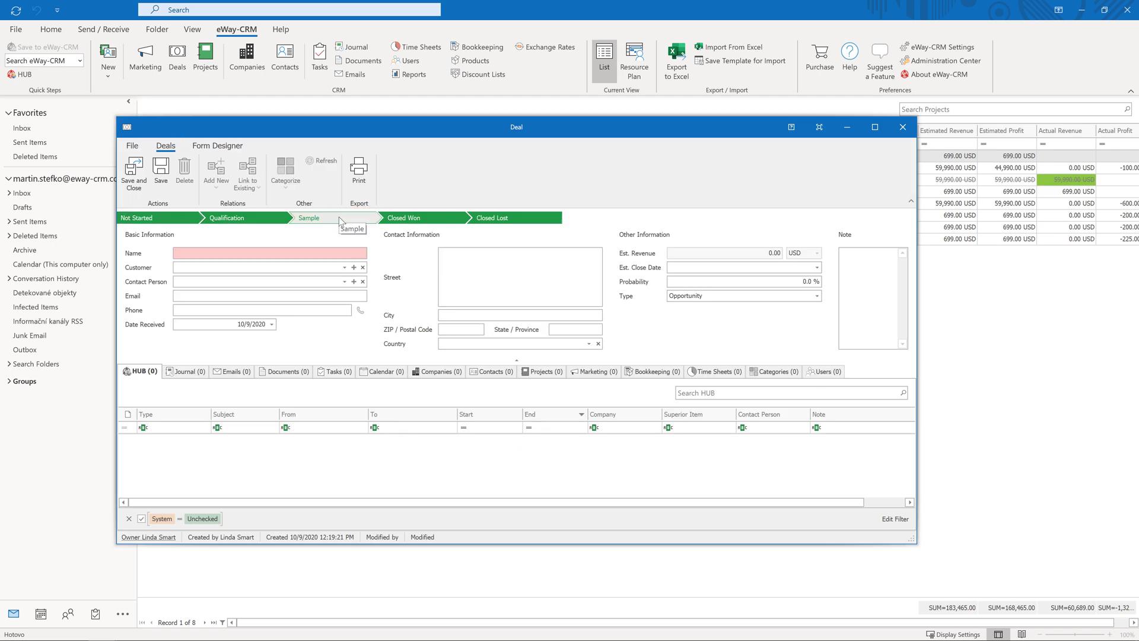
left_click(160, 170)
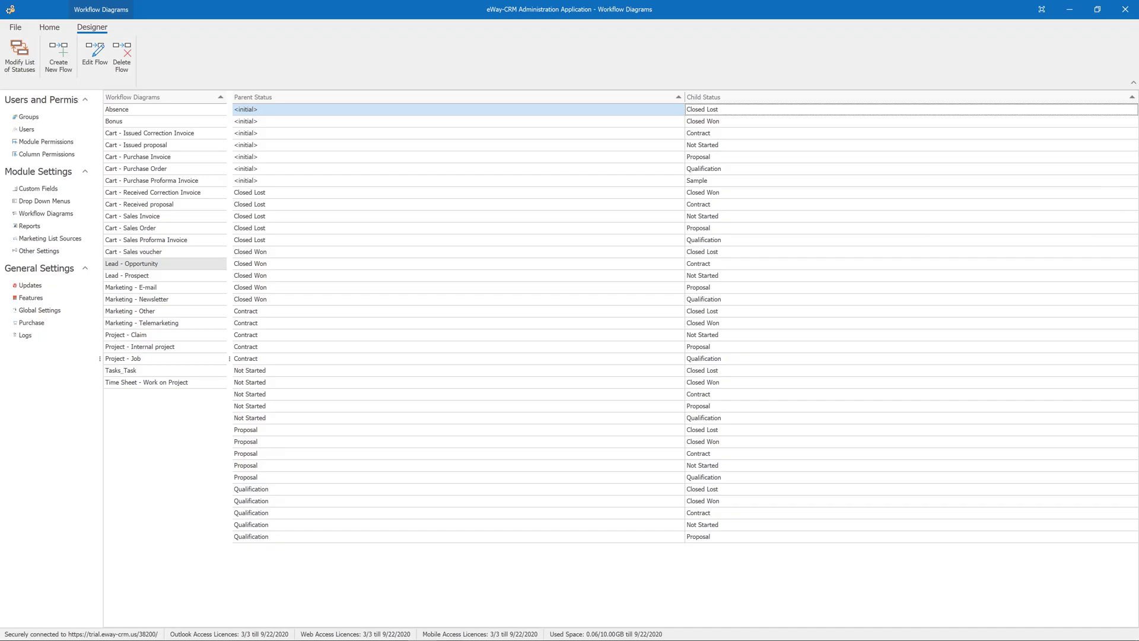
- Create a Lead - Opportunity flow from the parent status Sample to the child status Not Started, adding no actions
left_click(59, 63)
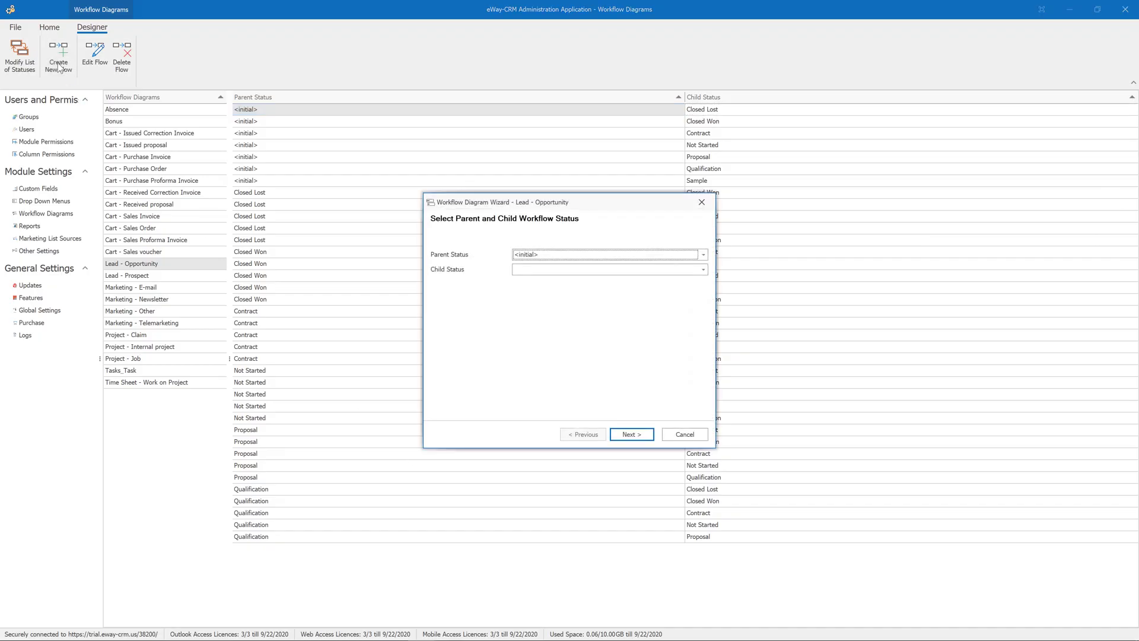
left_click(541, 255)
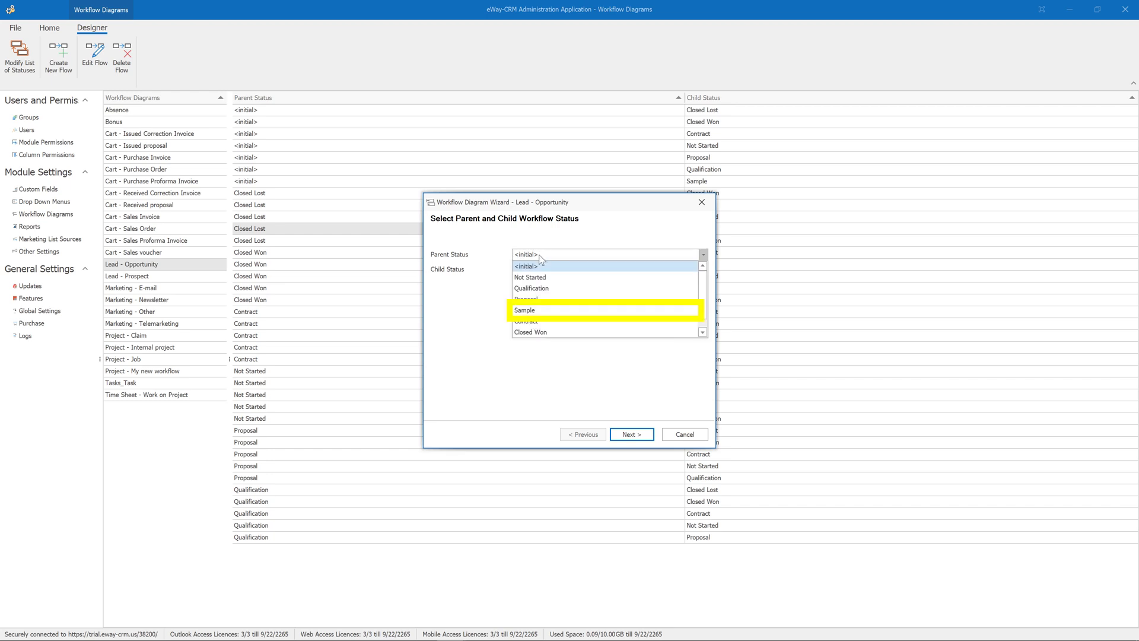
left_click(524, 310)
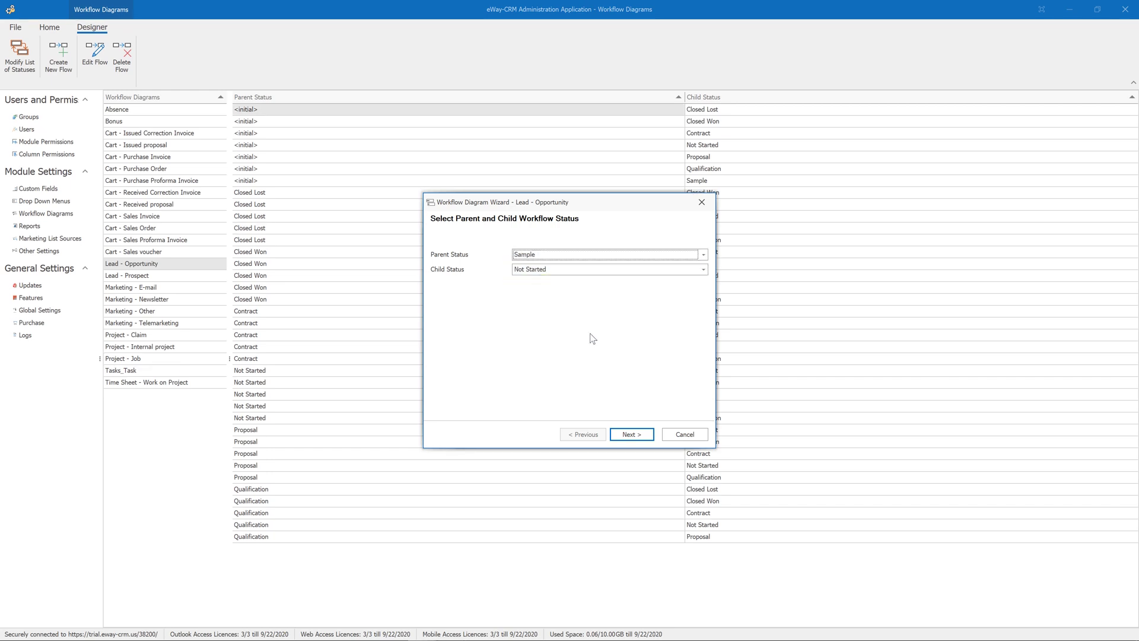
left_click(632, 434)
left_click(640, 434)
left_click(640, 432)
left_click(639, 432)
left_click(640, 432)
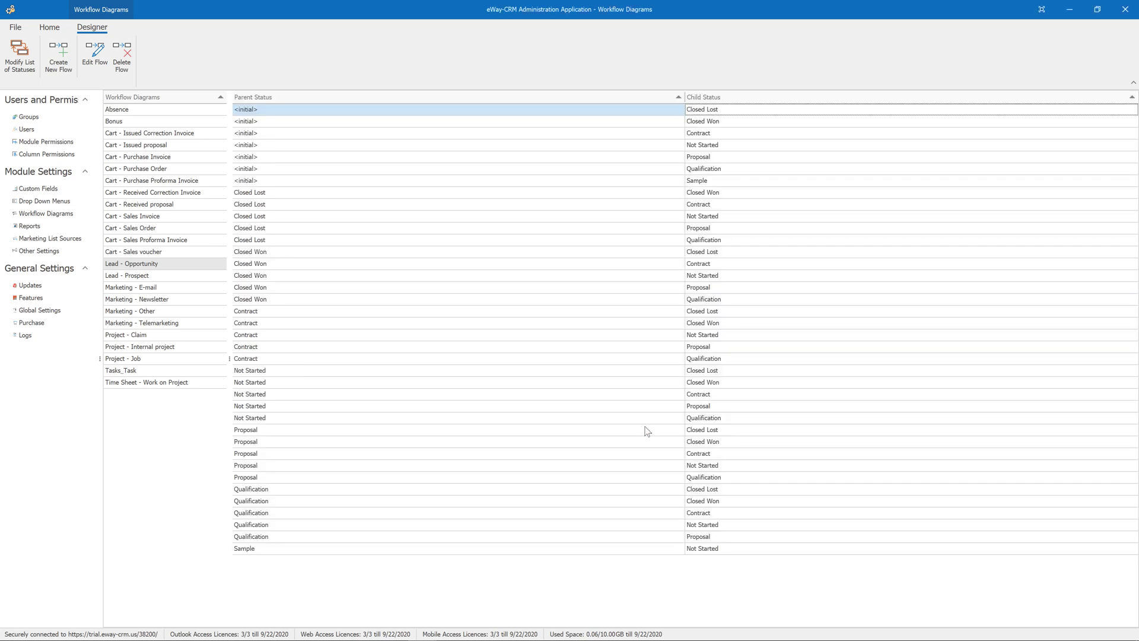
- Switch to the open deal in Outlook, refresh it, and change its status to Not Started
left_click(1067, 11)
left_click(322, 160)
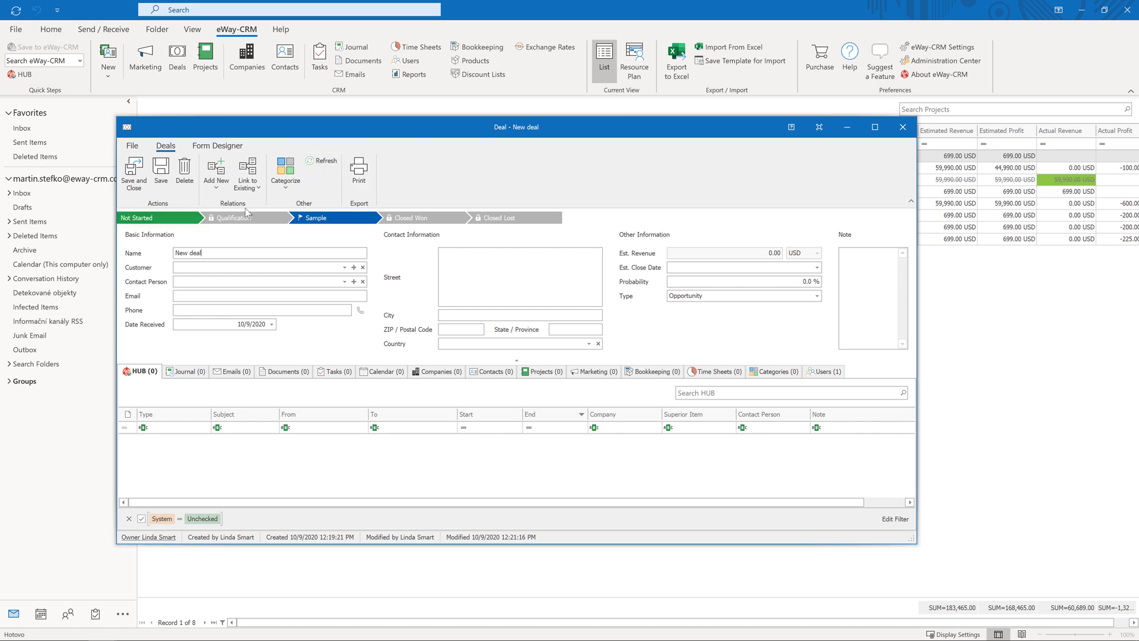
left_click(168, 216)
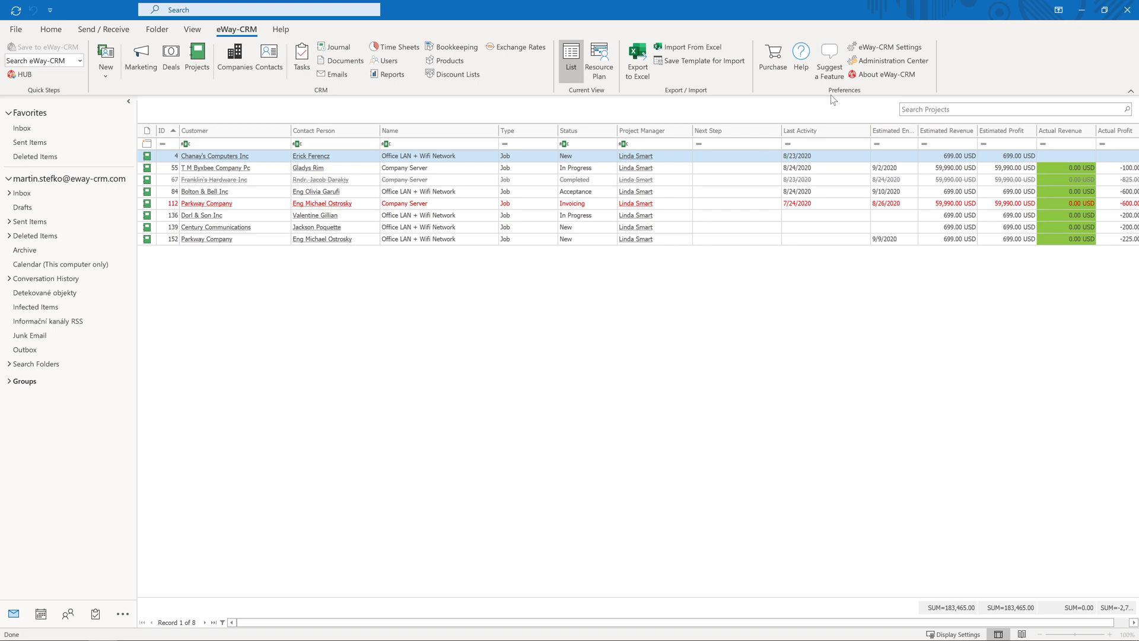
- Open the Administration Center and add the item My new workflow to the Projects Type drop-down menu, saving the change
left_click(870, 62)
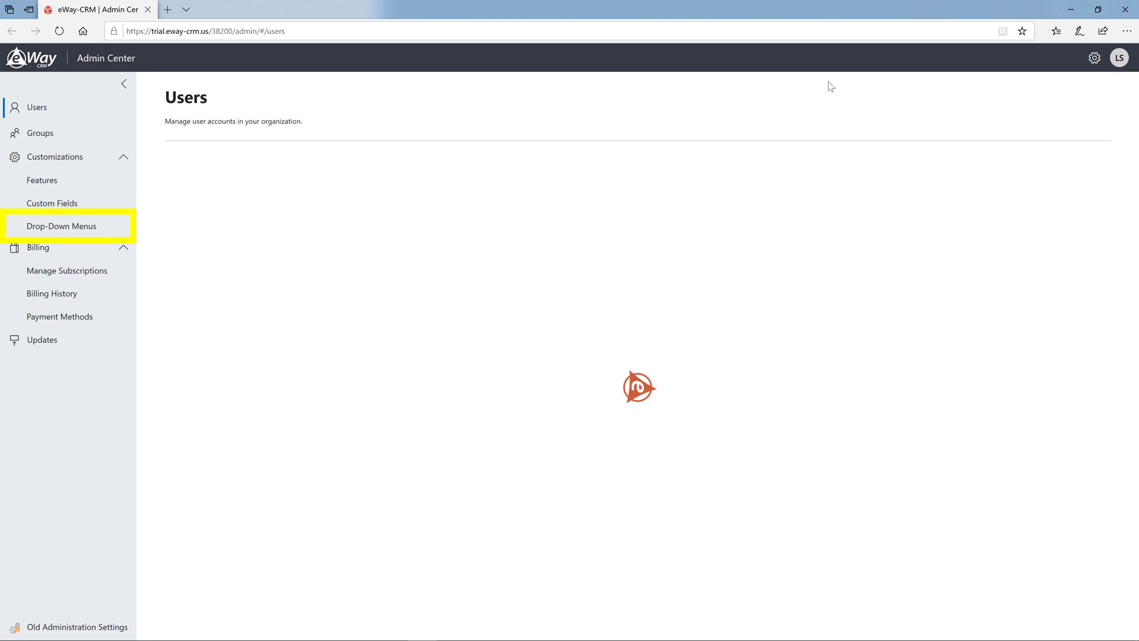
left_click(85, 232)
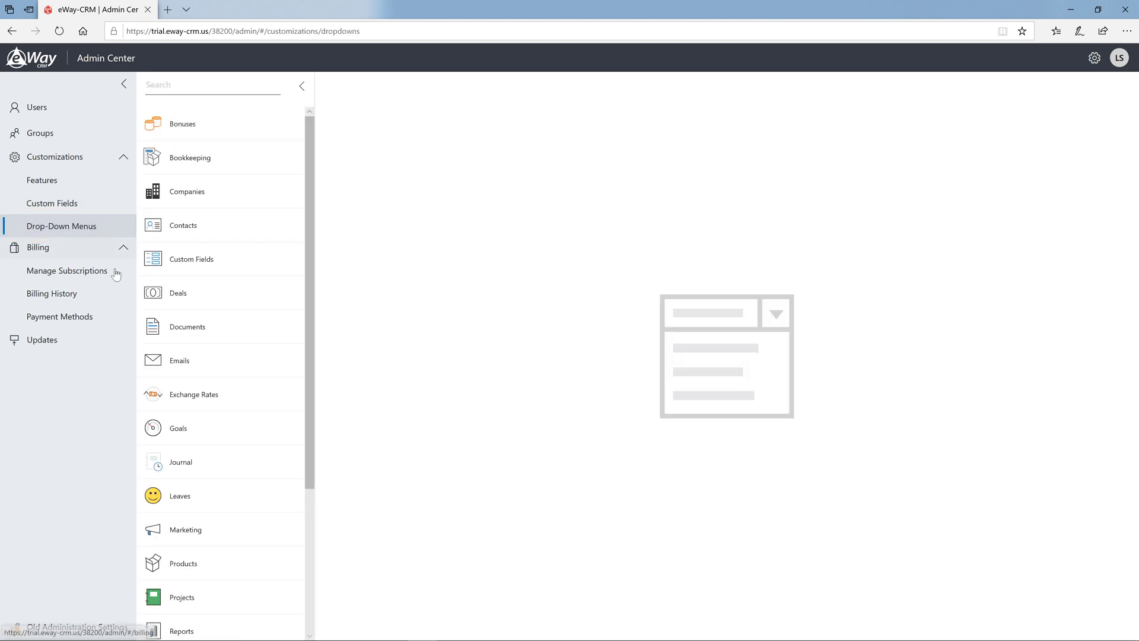
left_click(232, 589)
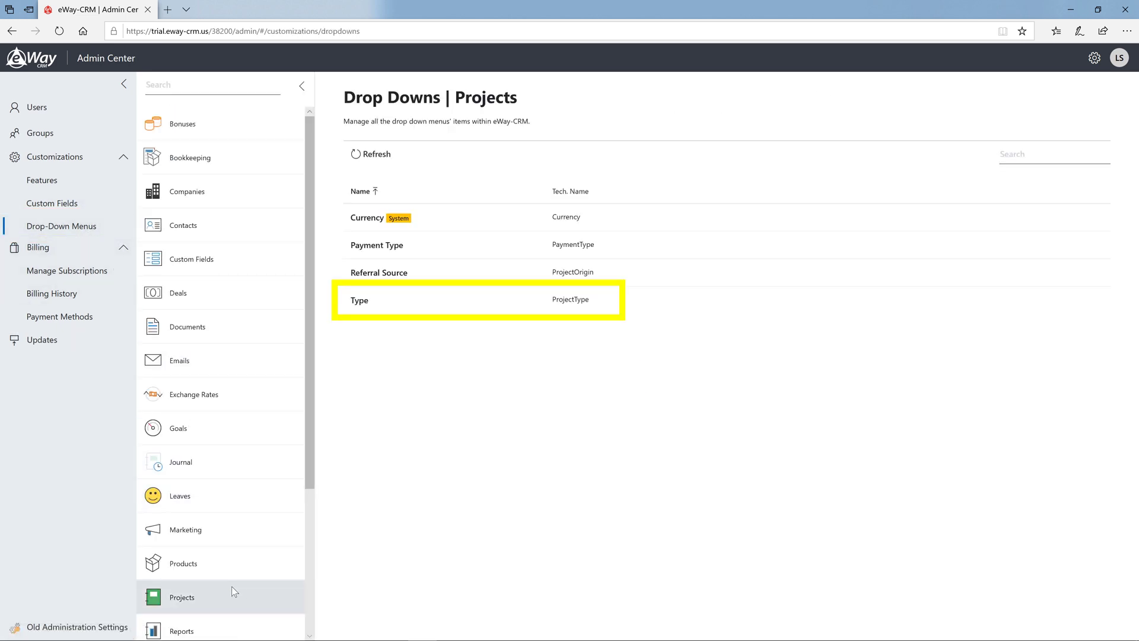
left_click(536, 300)
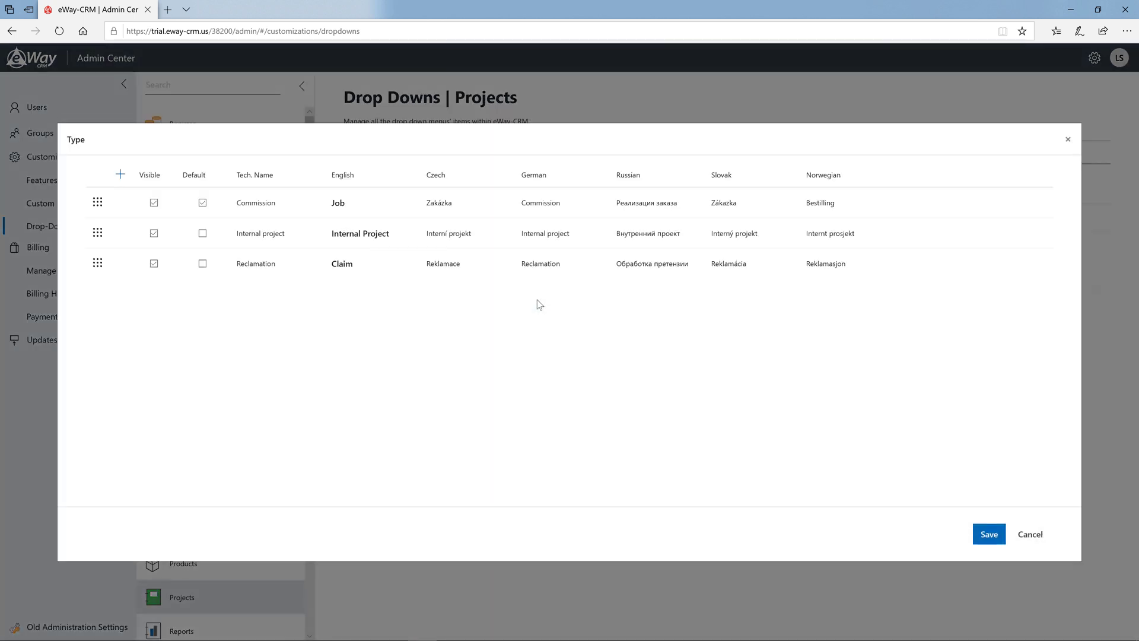
left_click(119, 176)
type("My new workflow")
left_click(312, 352)
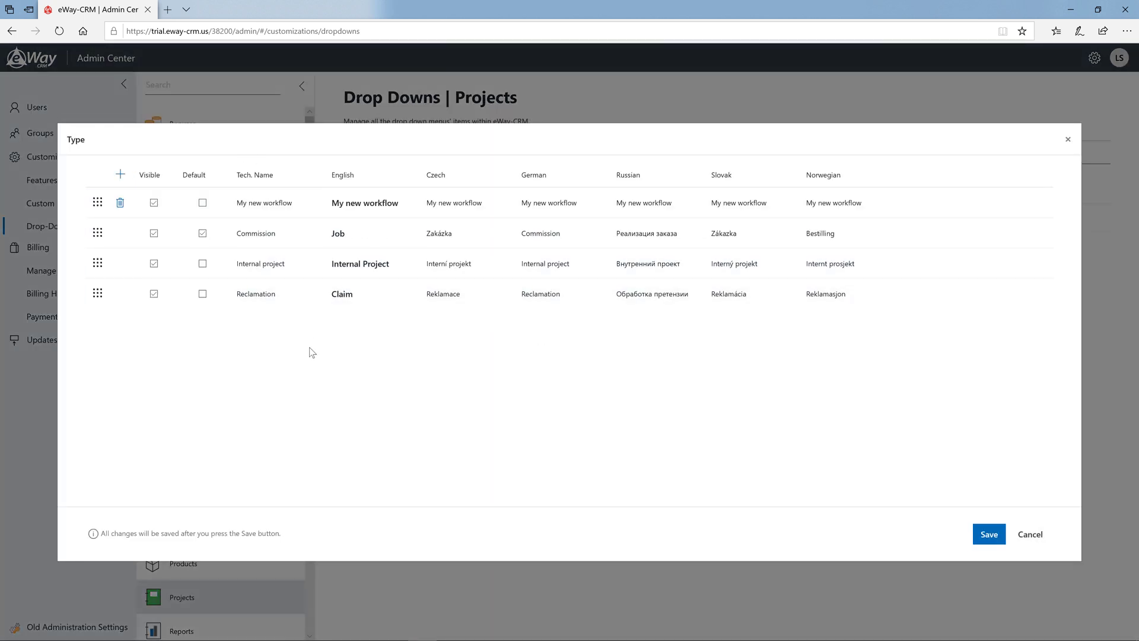
left_click(989, 534)
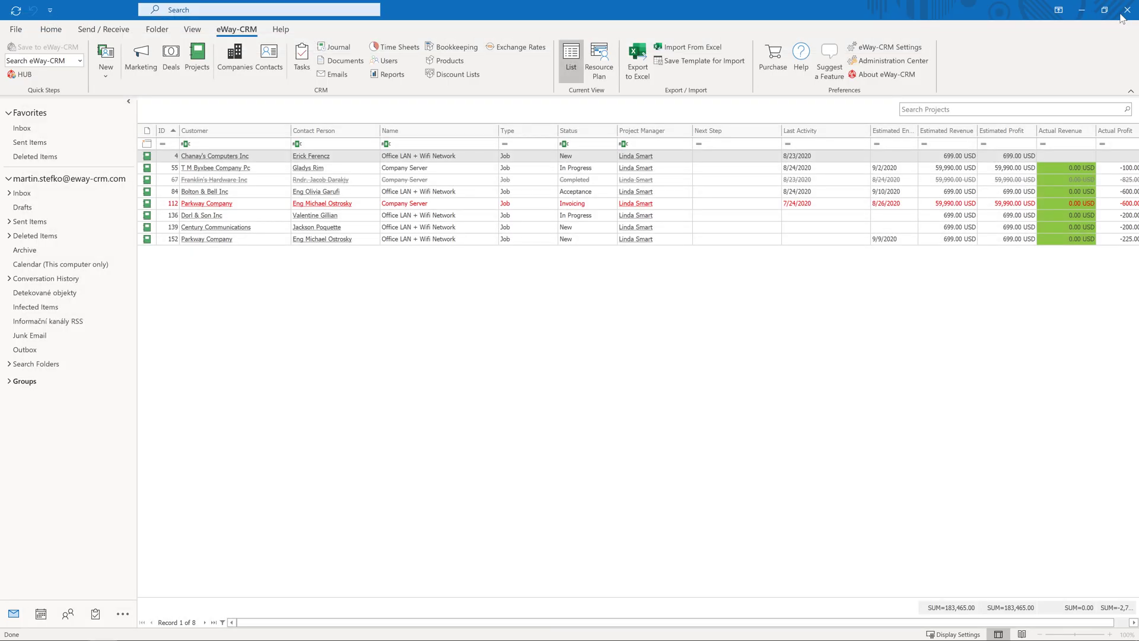
- Switch to Outlook, check the type My new workflow on a new project, and close the project without saving
left_click(106, 59)
left_click(155, 126)
left_click(304, 251)
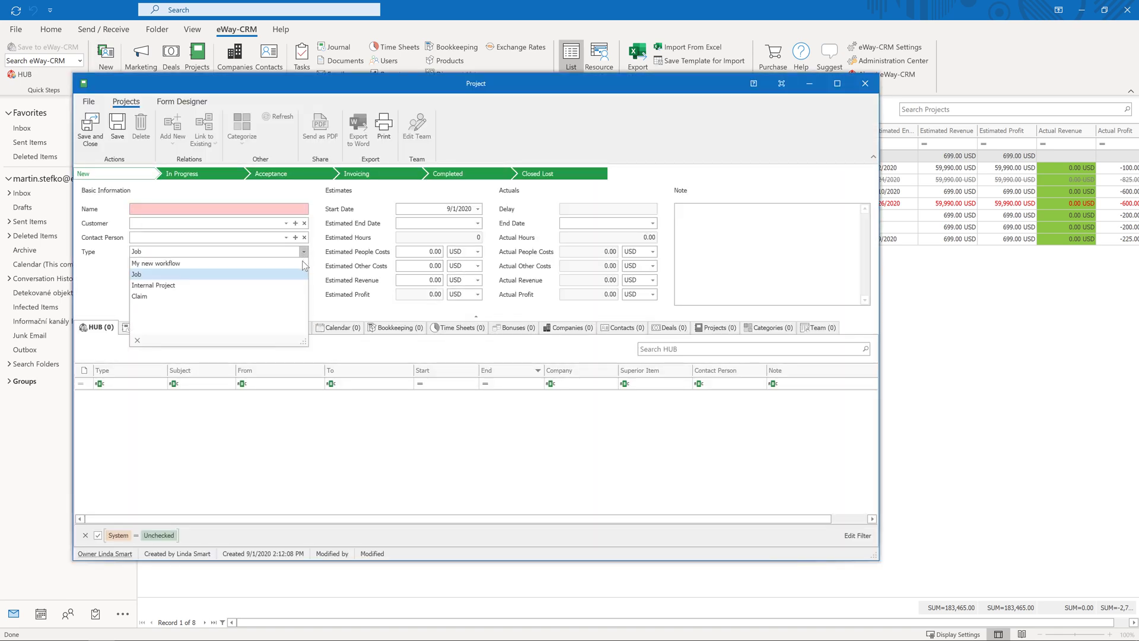
left_click(304, 265)
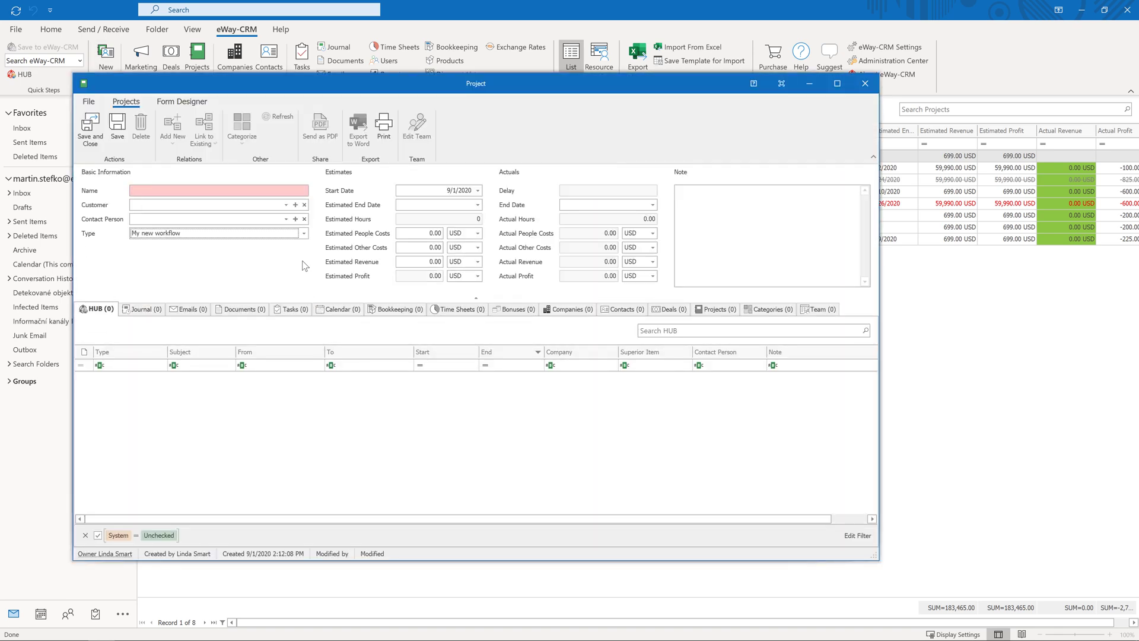
left_click(865, 84)
left_click(476, 338)
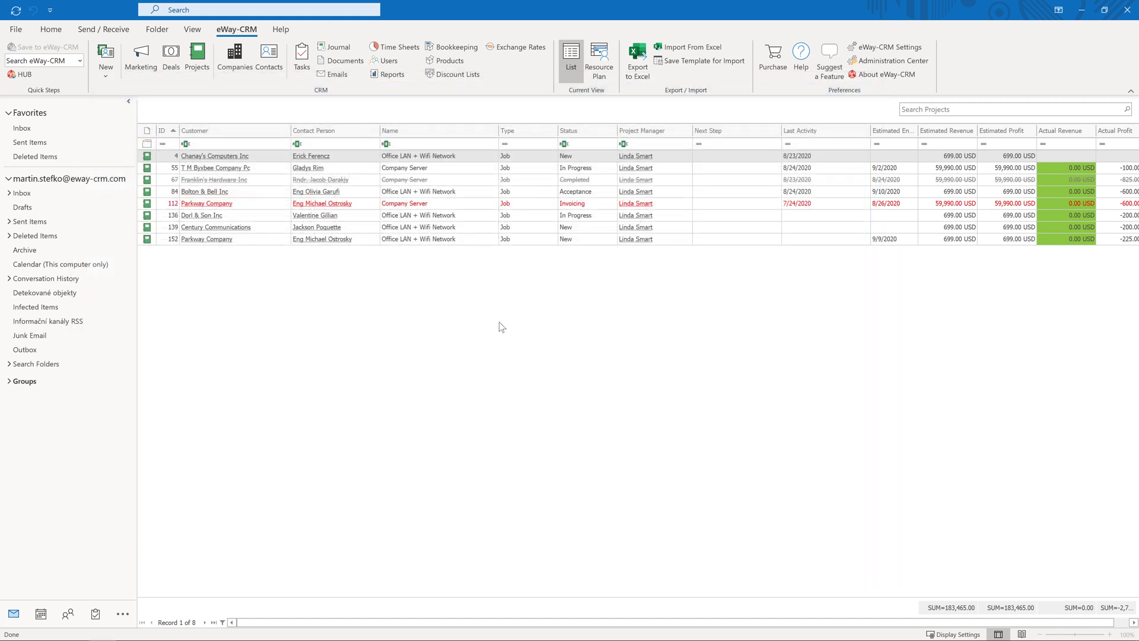
- Open the Old Administration Settings from the Administration Center, log in, and show the workflow diagrams
left_click(900, 61)
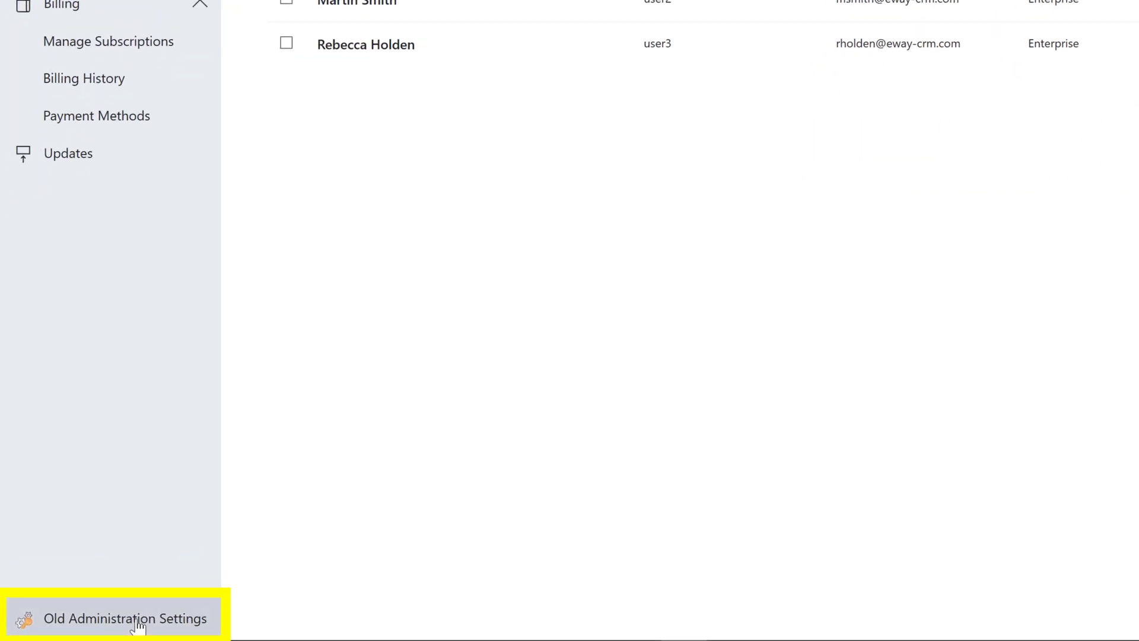
left_click(138, 624)
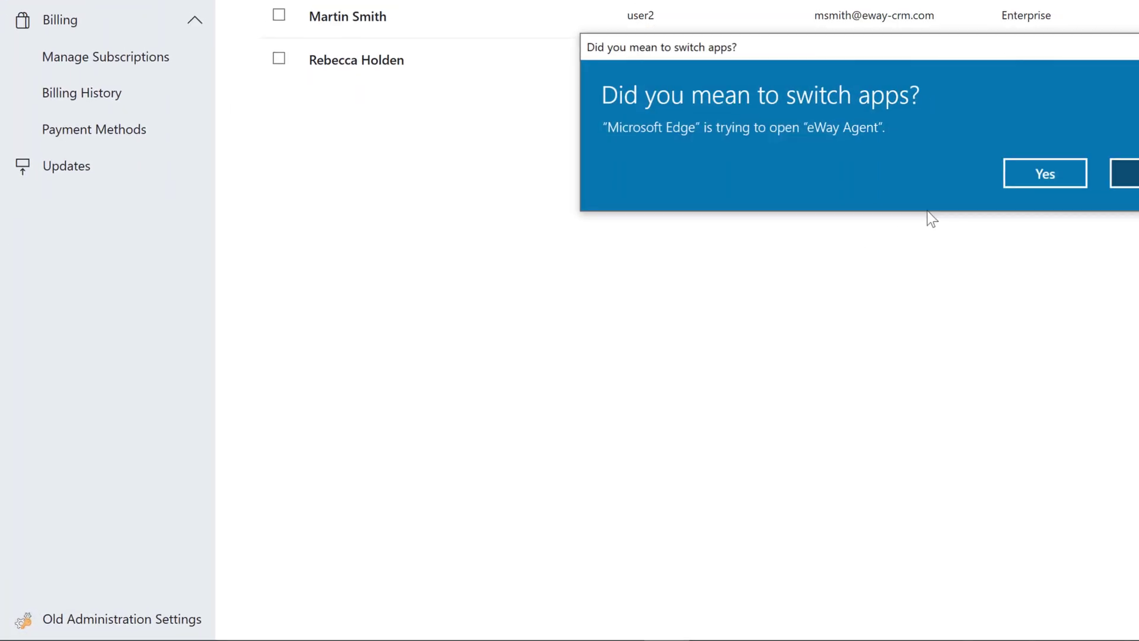
left_click(725, 315)
left_click(601, 387)
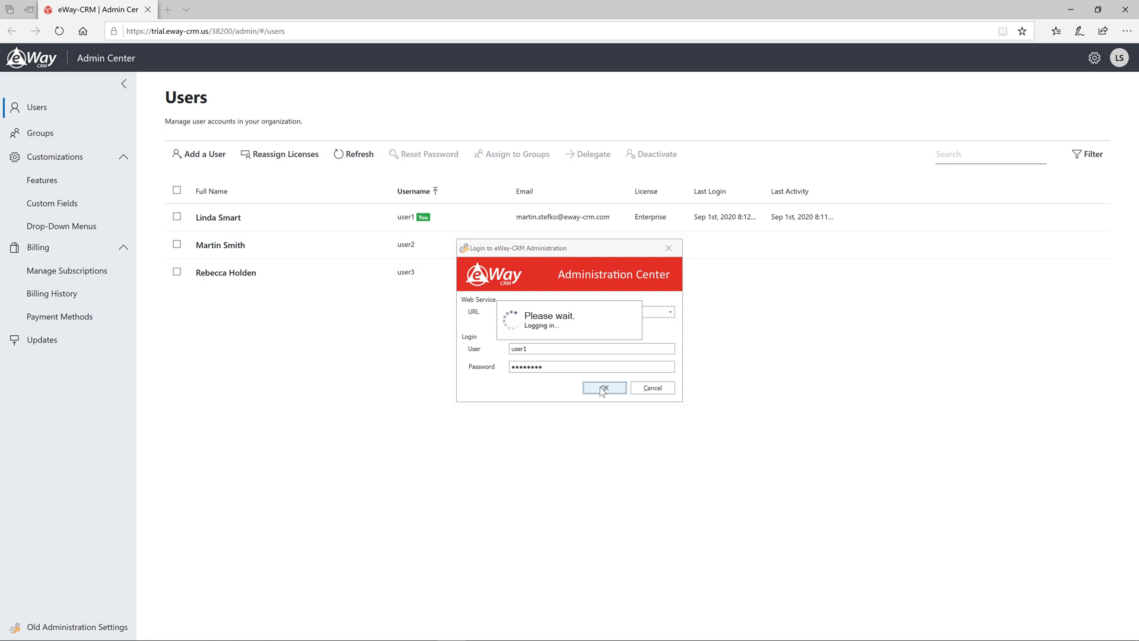
left_click(56, 215)
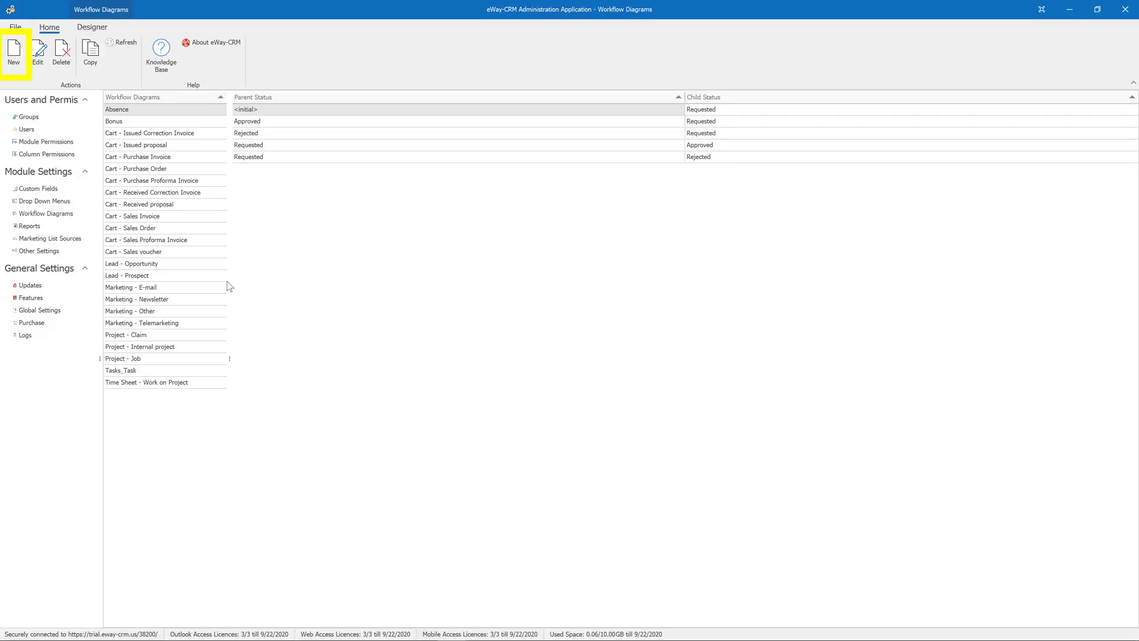
- Create a workflow named Project - My new workflow for the Projects module with the type My new workflow
left_click(15, 63)
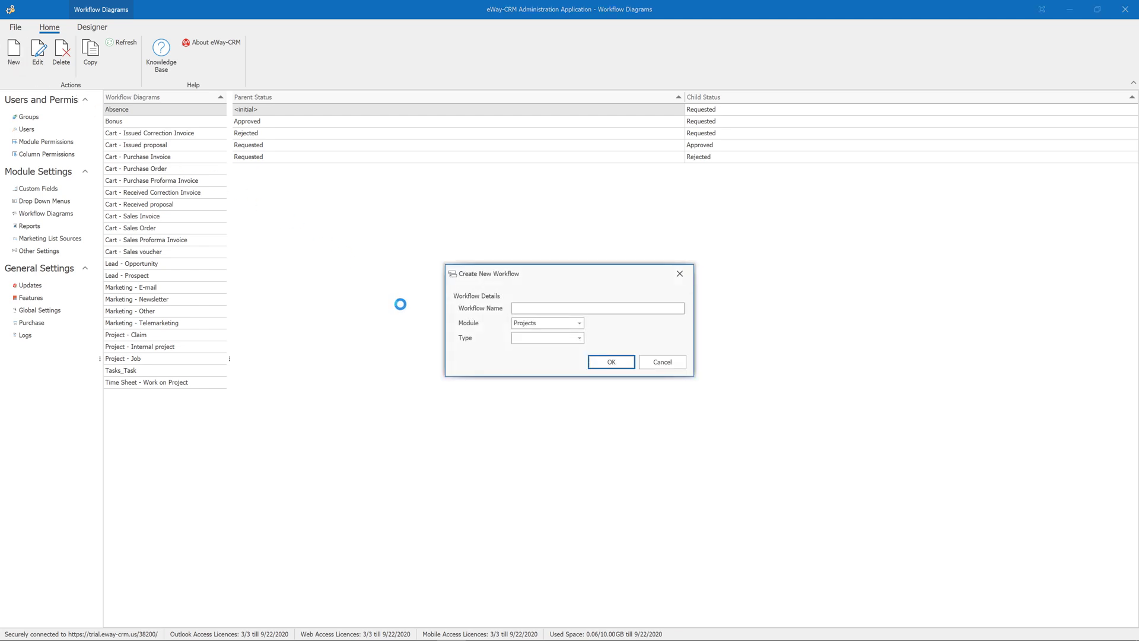
type("Project - My new workflow")
left_click(555, 337)
left_click(558, 353)
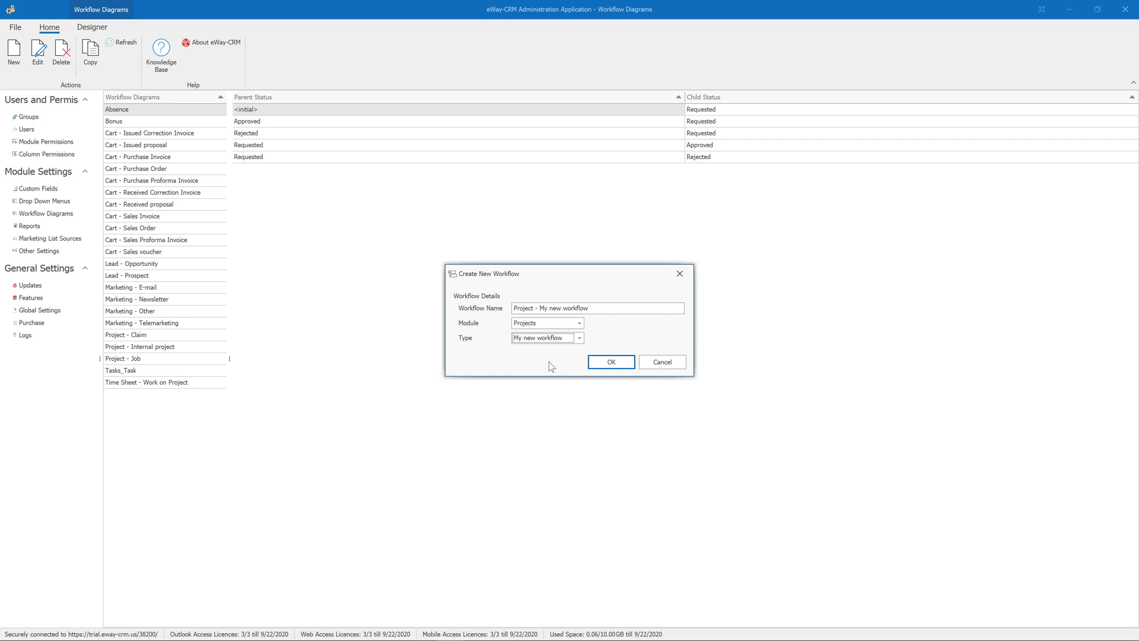
left_click(613, 363)
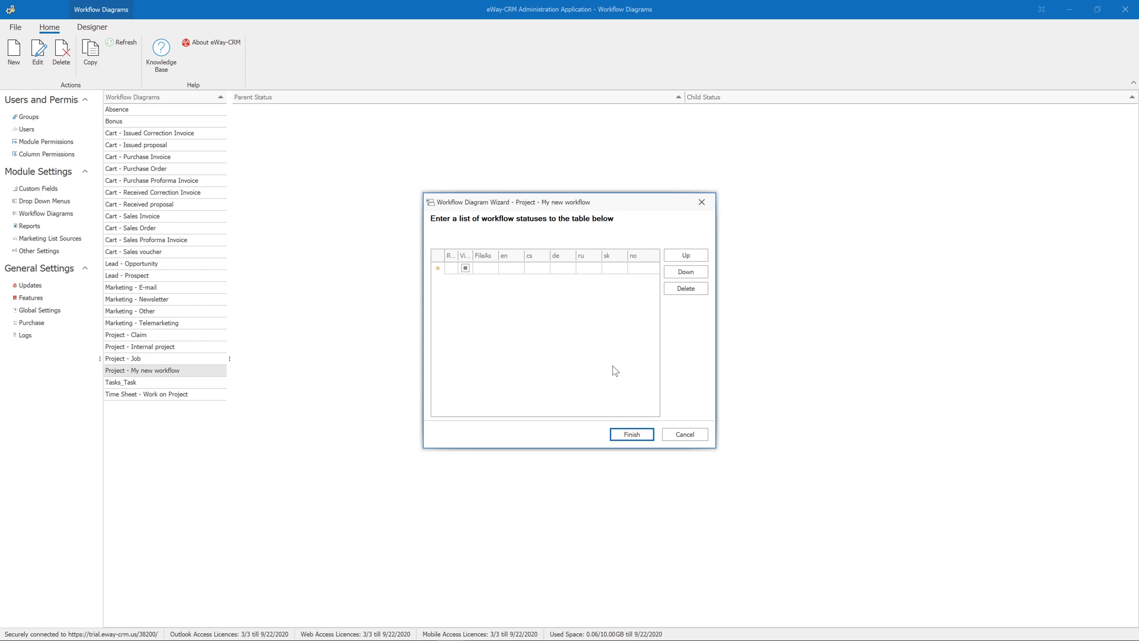
- Enter the statuses A, B, C and D for the new workflow and finish the status list
left_click(487, 273)
type("A")
key("Return")
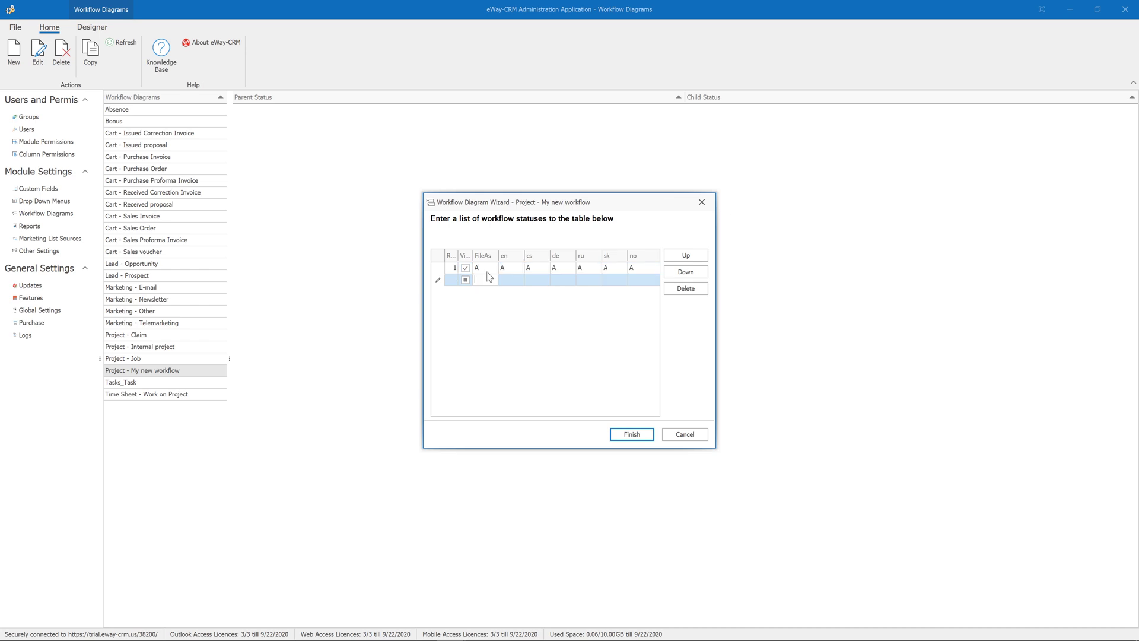
type("B")
key("Return")
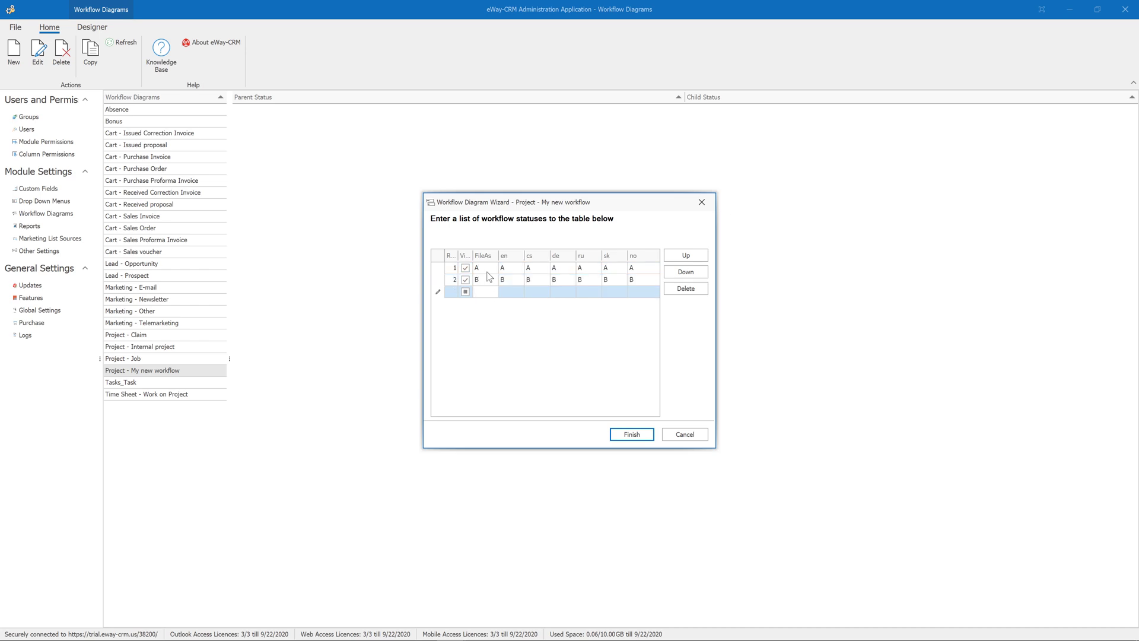
type("C")
key("Return")
type("D")
key("Return")
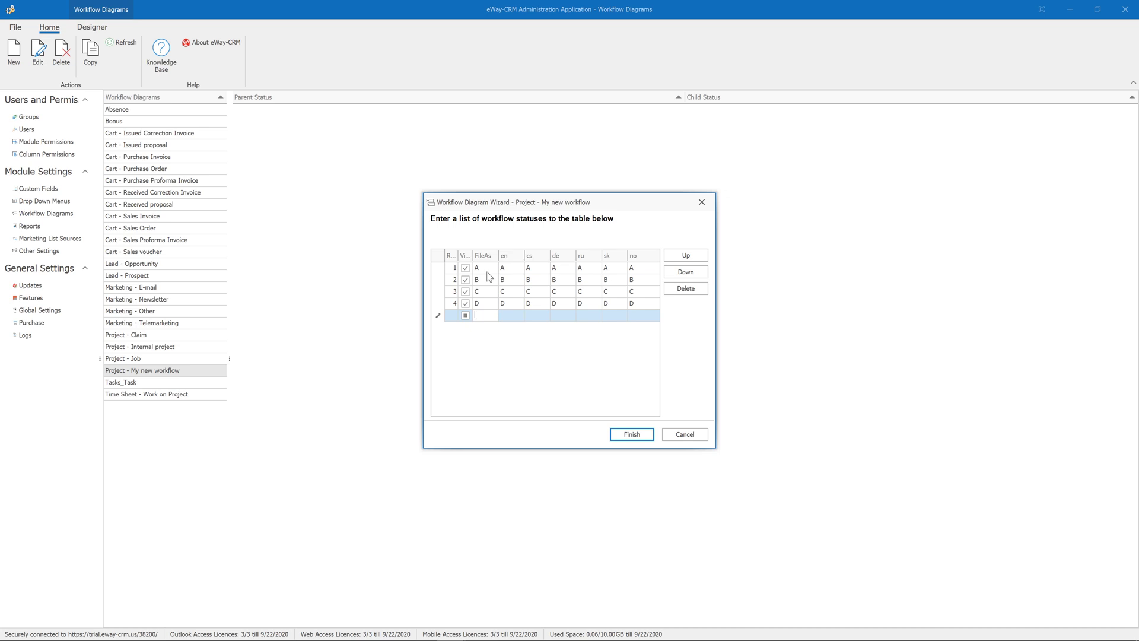
left_click(632, 434)
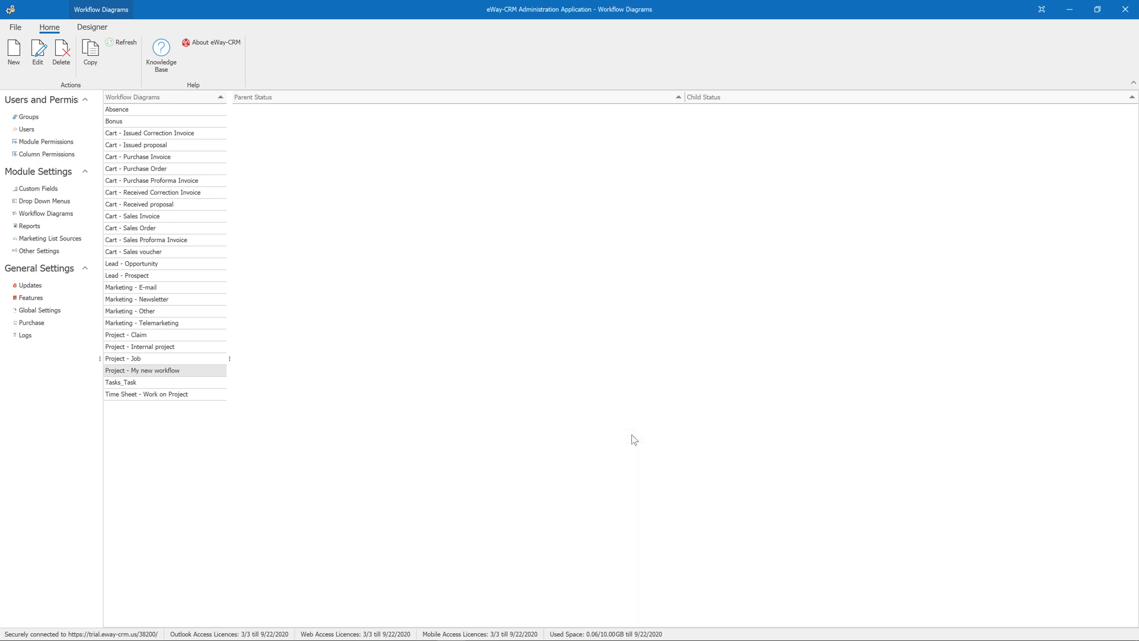
- Create a flow from <initial> to A and permit the Project manager and Sales manager groups to change into this status
left_click(92, 27)
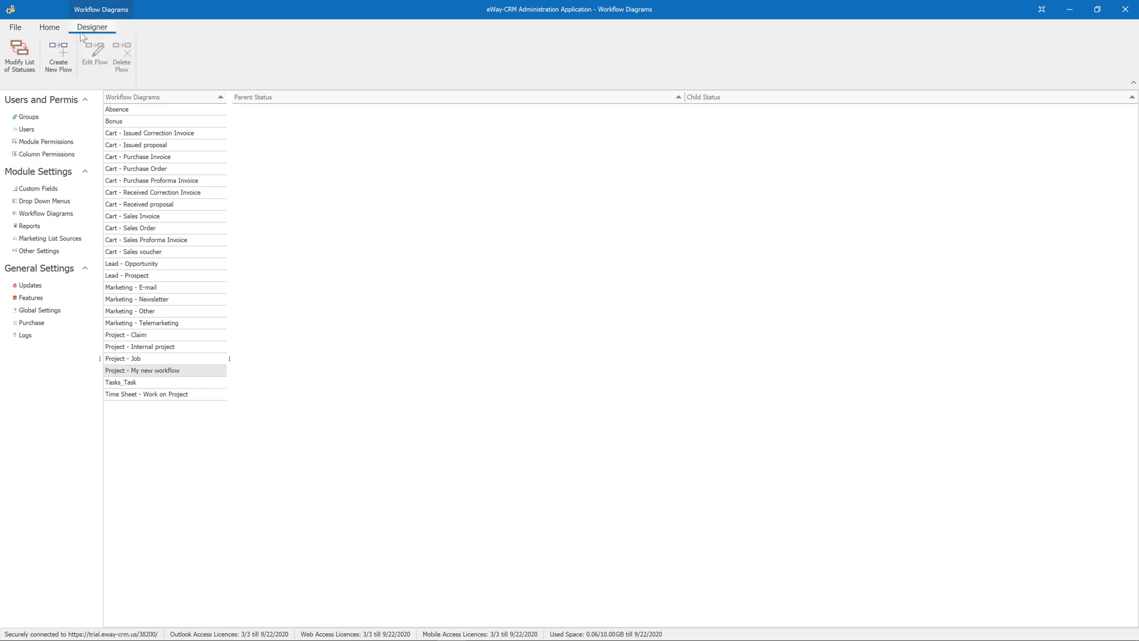
left_click(52, 58)
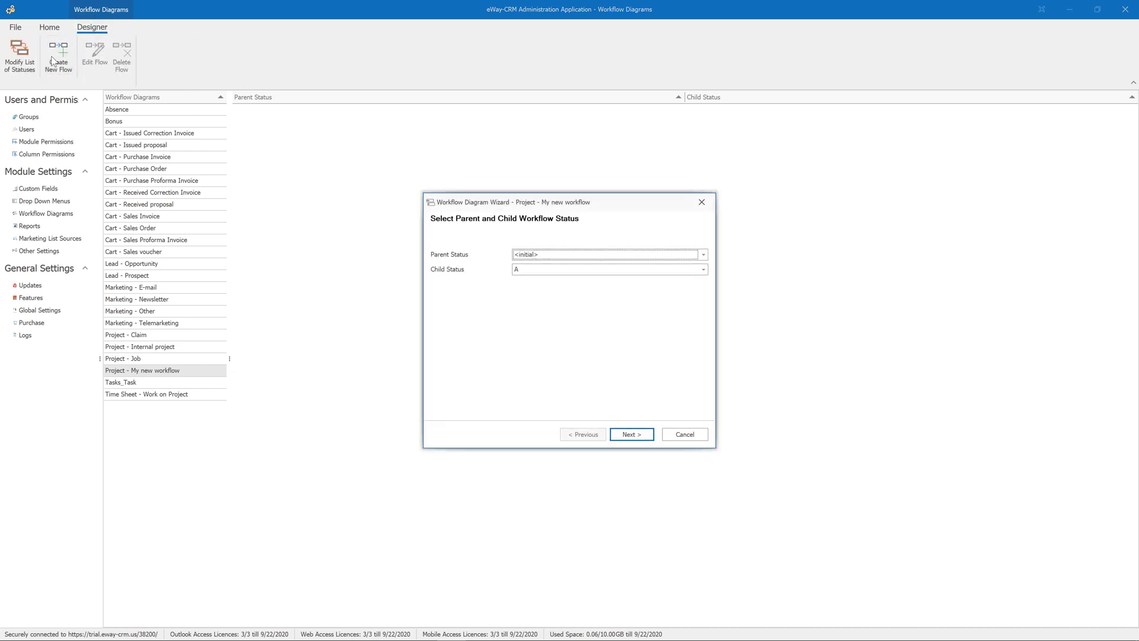
left_click(645, 439)
left_click(642, 435)
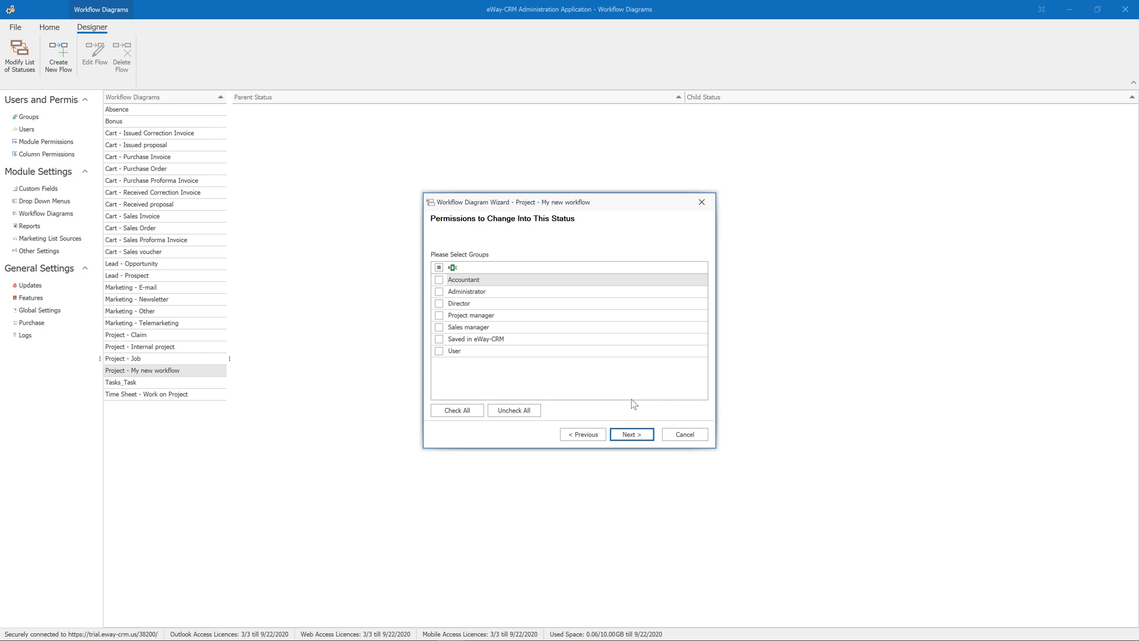
left_click(439, 317)
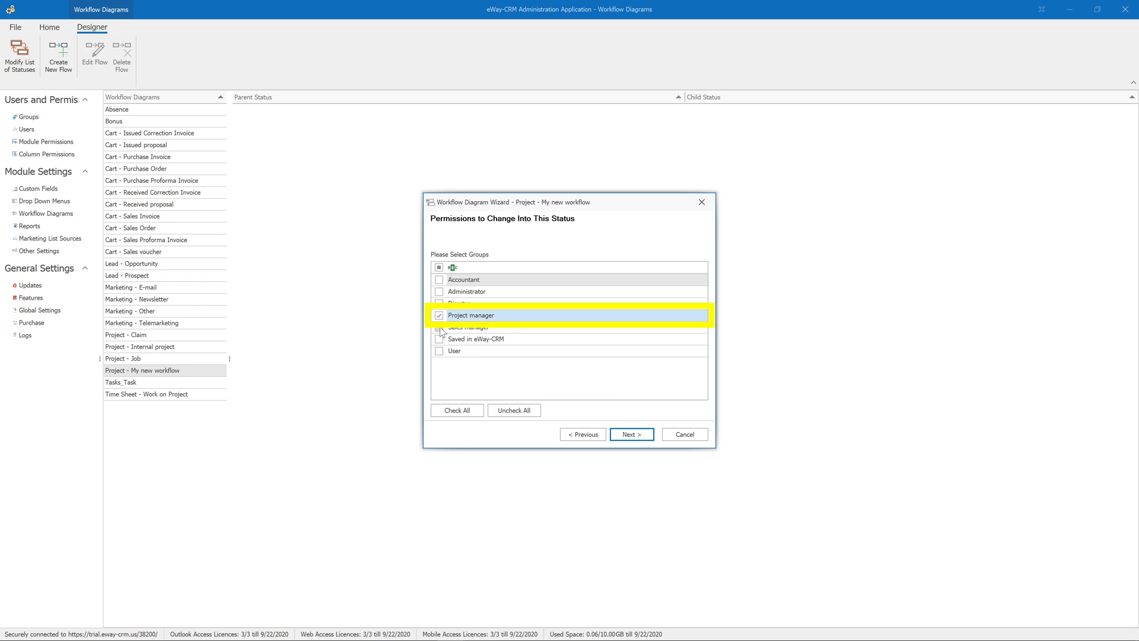
left_click(439, 327)
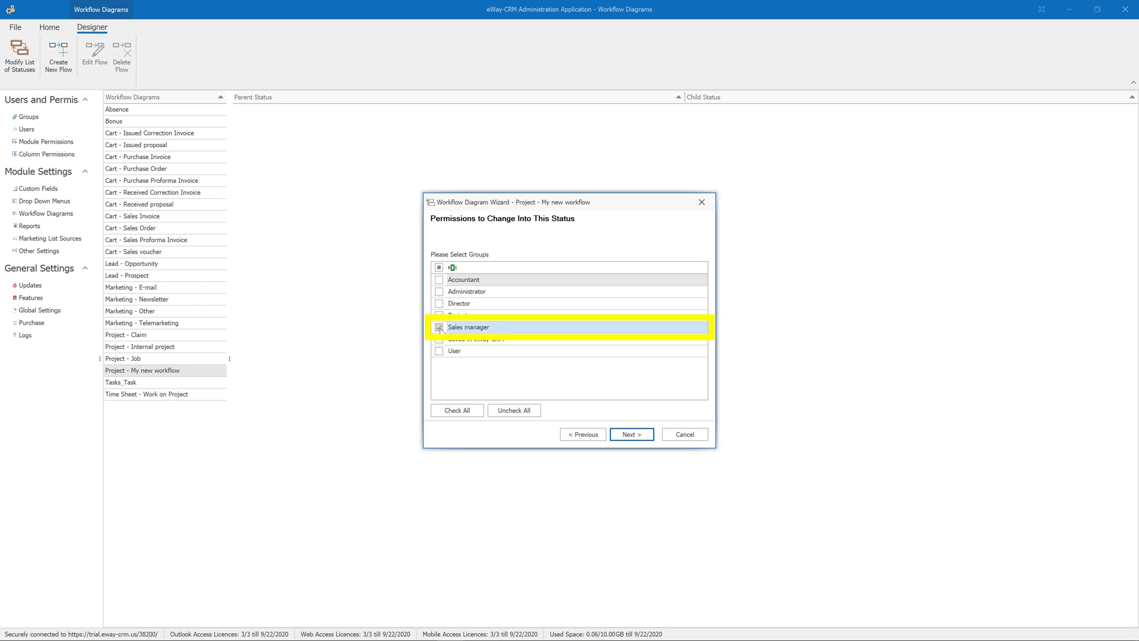
left_click(633, 432)
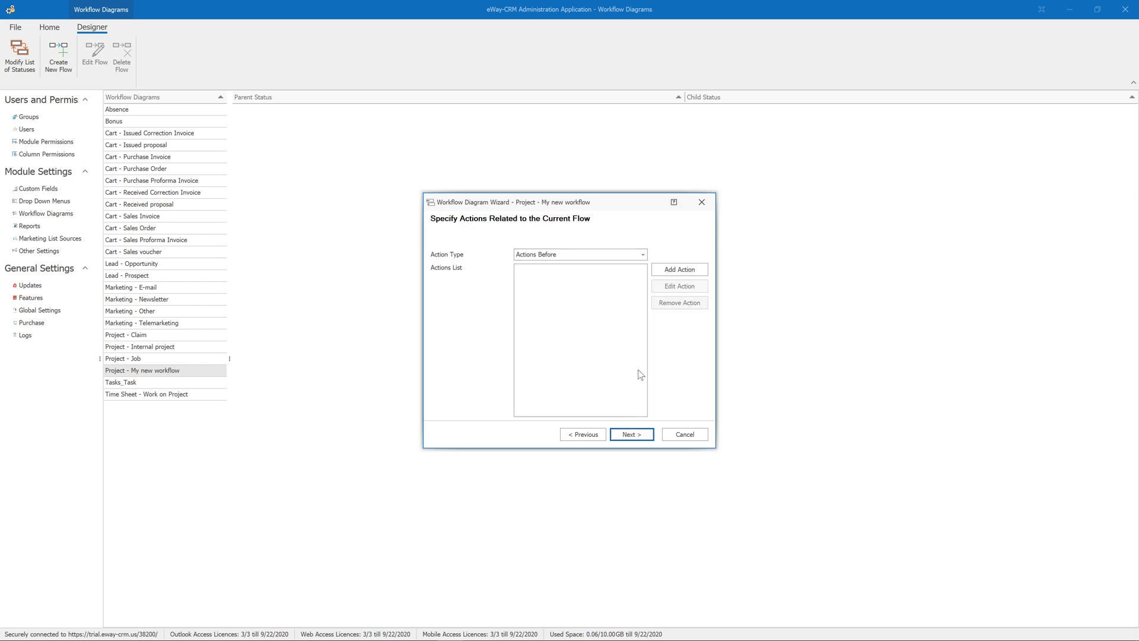
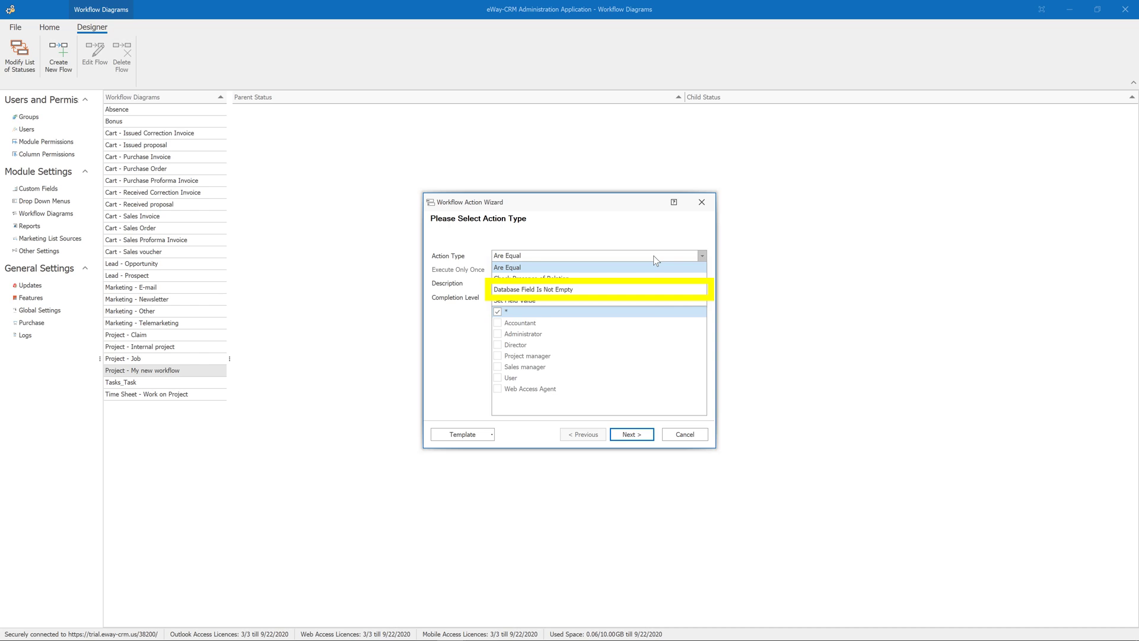
- Add a Database Field Is Not Empty action before the flow, with the description Project Name
left_click(605, 289)
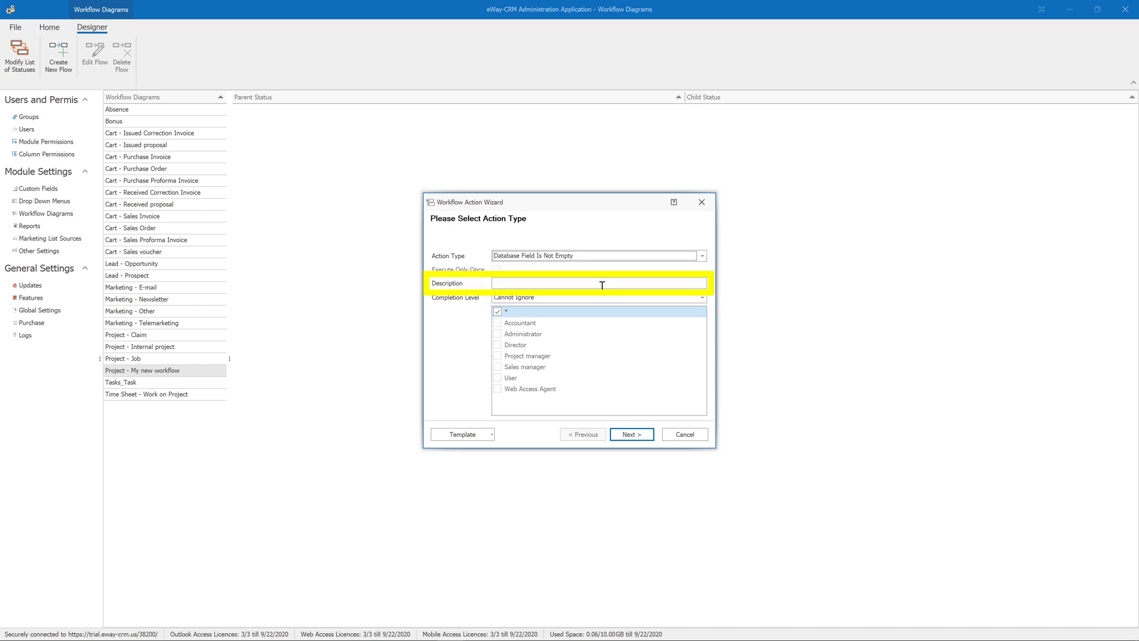
left_click(570, 283)
type("Project Name")
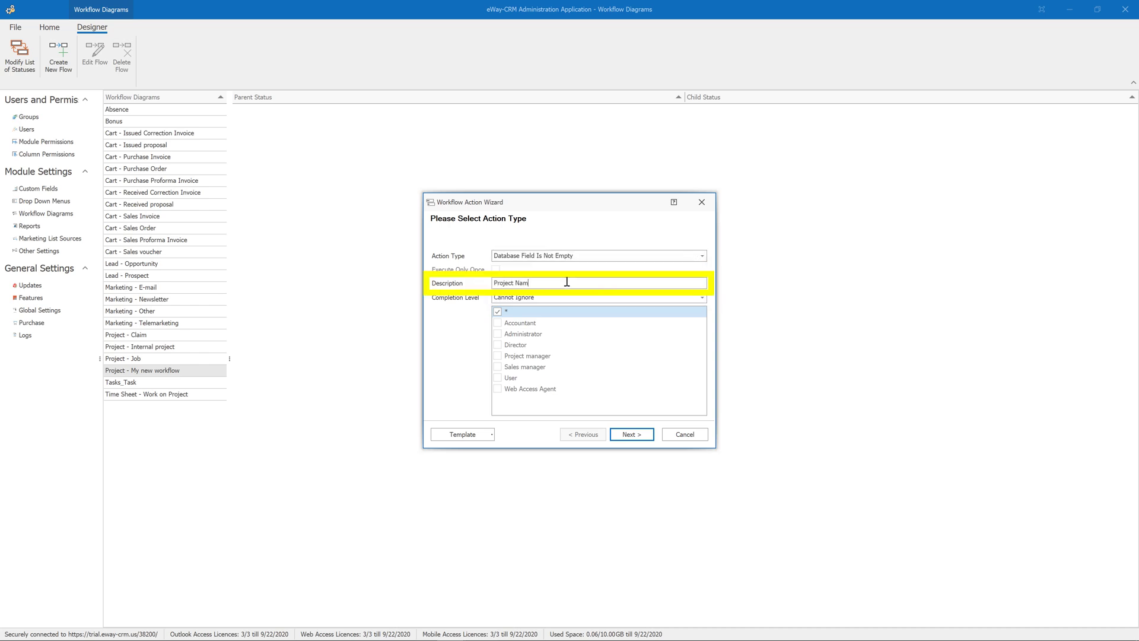
left_click(637, 436)
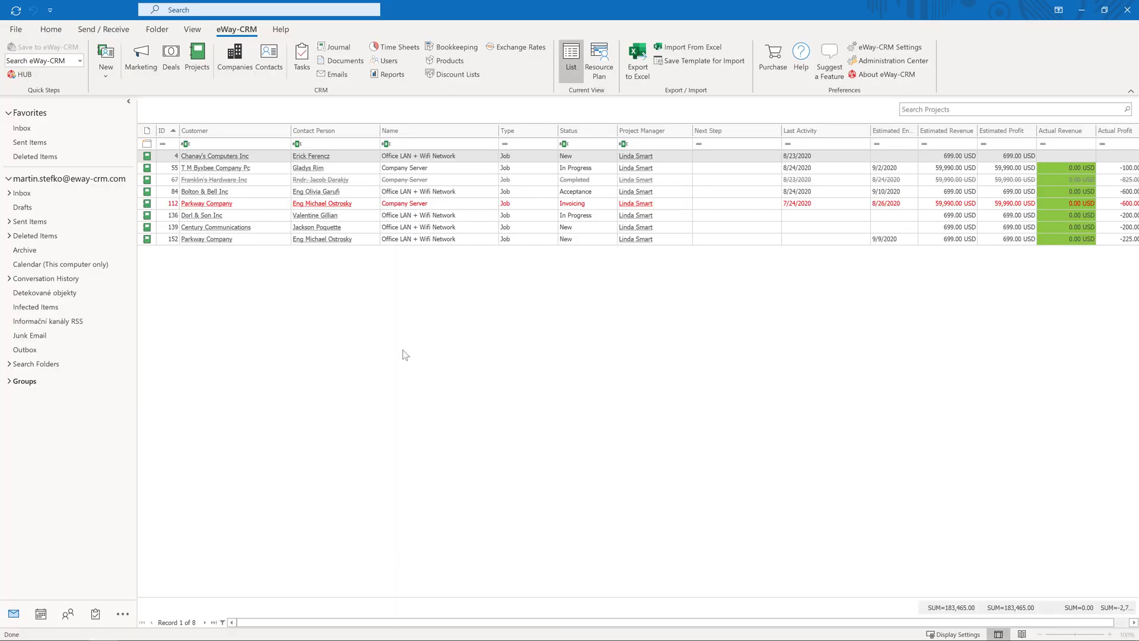
- Switch to Outlook, look up the database name of the Name field on a new project form, and close the form
left_click(105, 70)
left_click(162, 128)
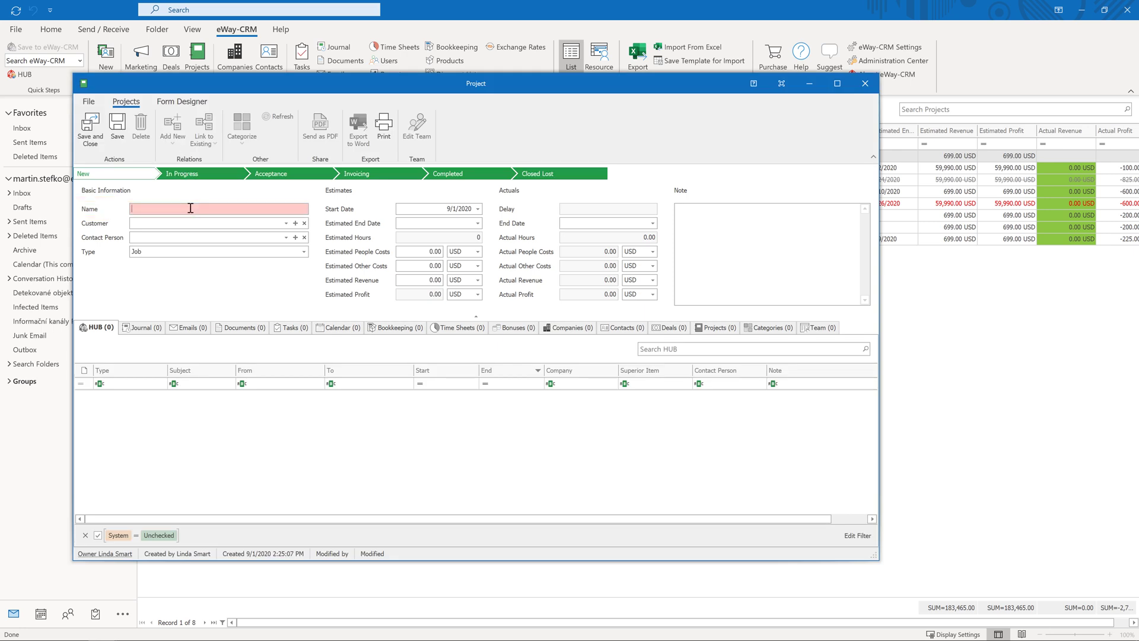
key("alt+F1")
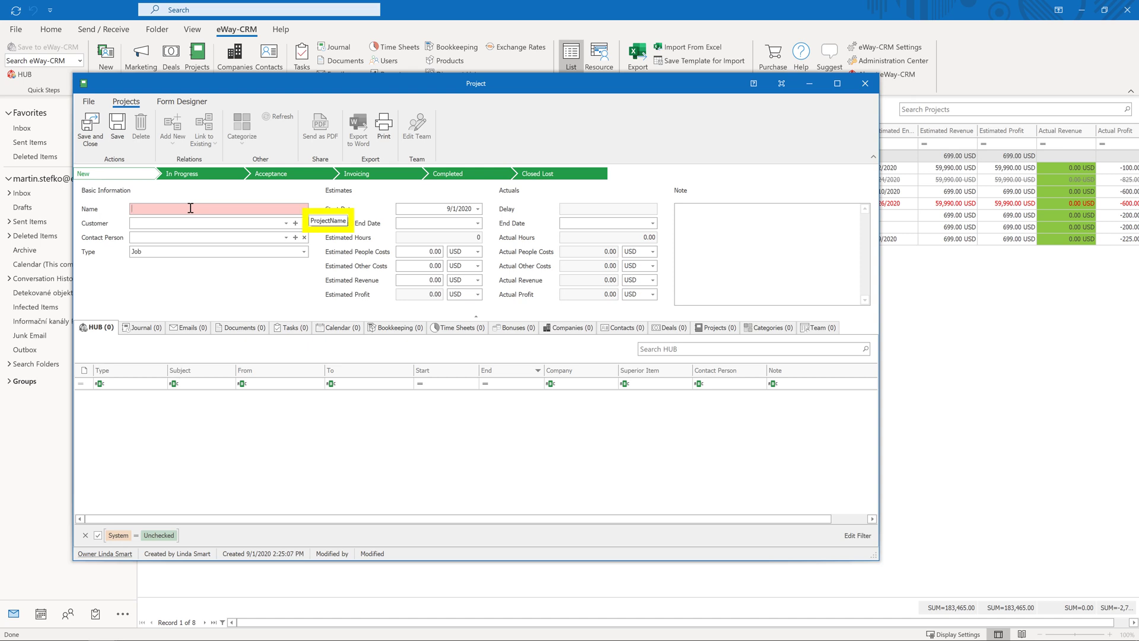
left_click(865, 83)
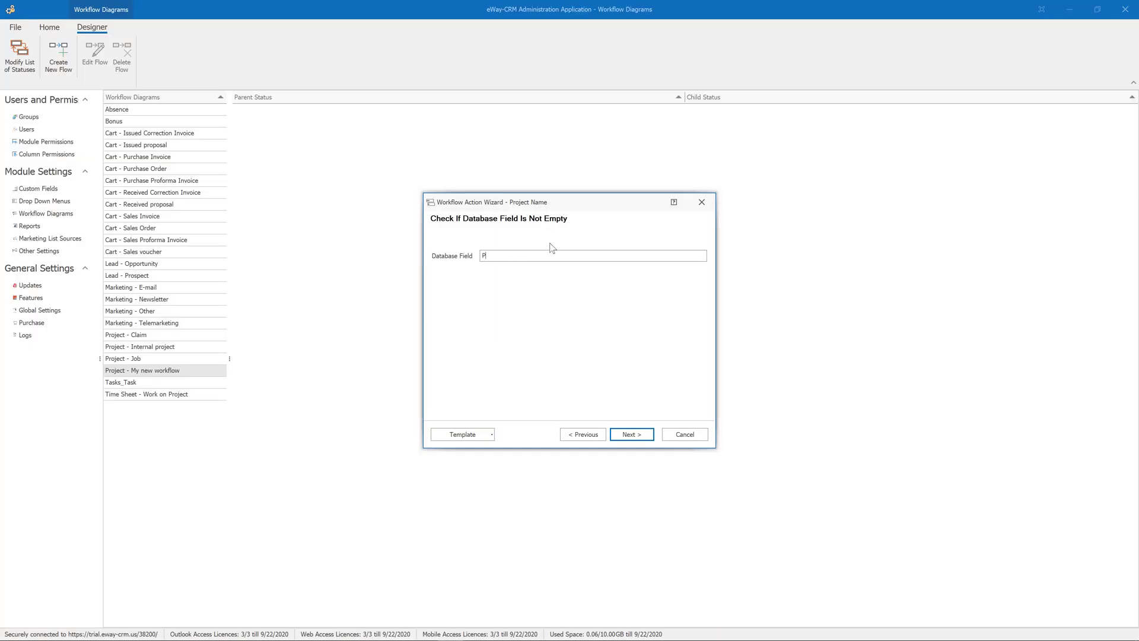
- Switch back to the administration application, set the action's database field to ProjectName, and finish the action
type("ProjectName")
left_click(647, 435)
left_click(632, 435)
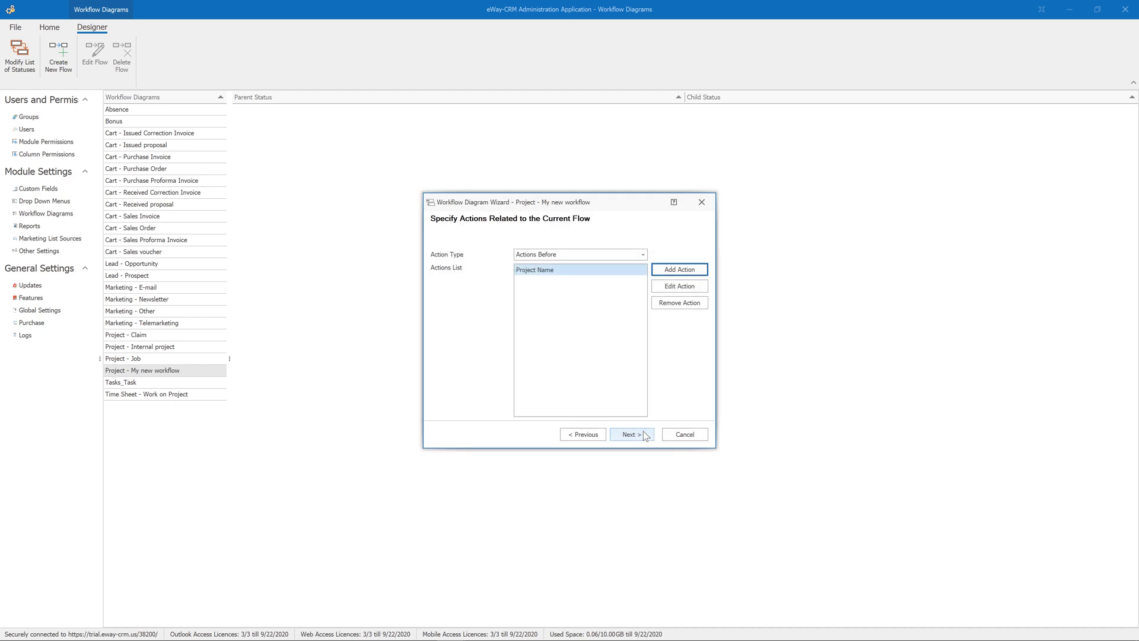
- Add a Database Field Is Not Empty action before the flow, with description Customer and database field Customer
left_click(678, 271)
left_click(573, 255)
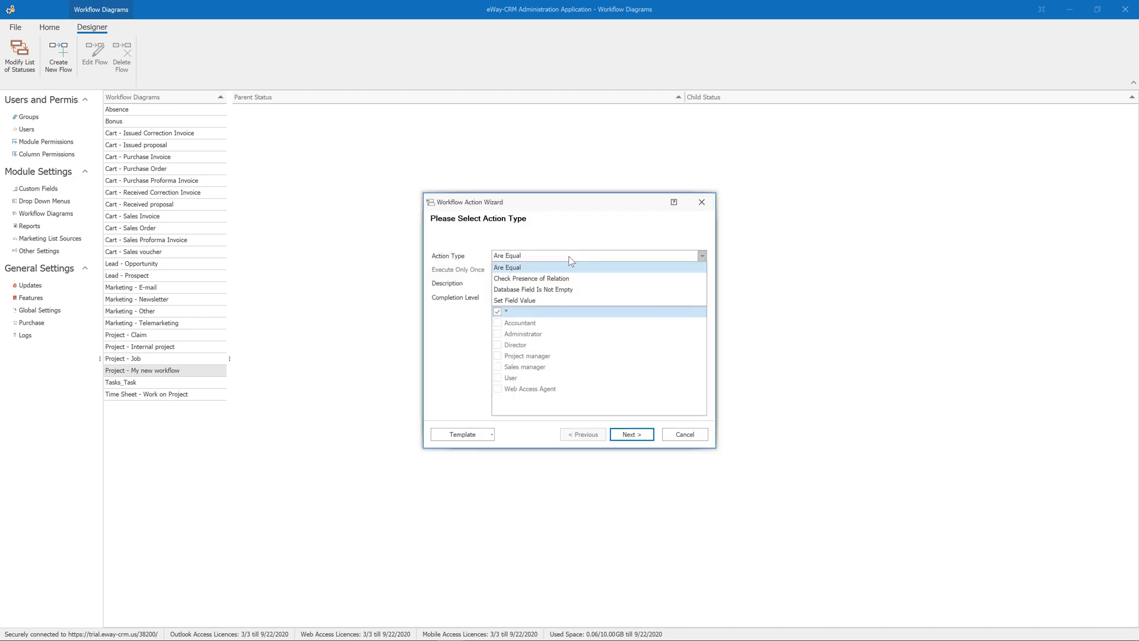
left_click(563, 290)
left_click(559, 285)
type("Customer")
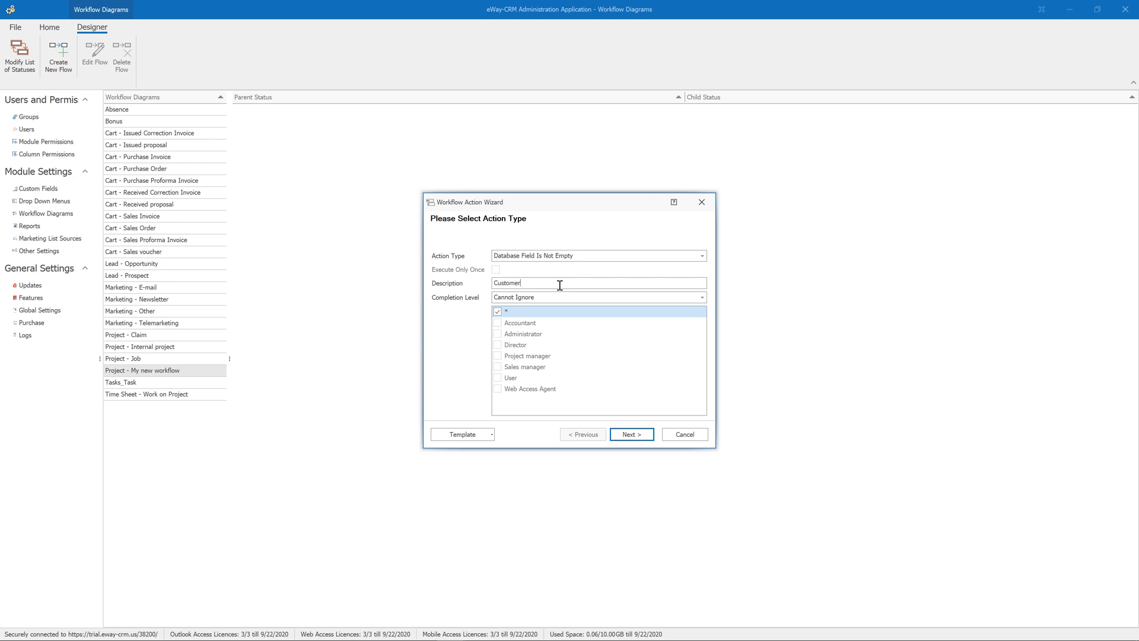
left_click(630, 434)
left_click(549, 254)
type("Customer")
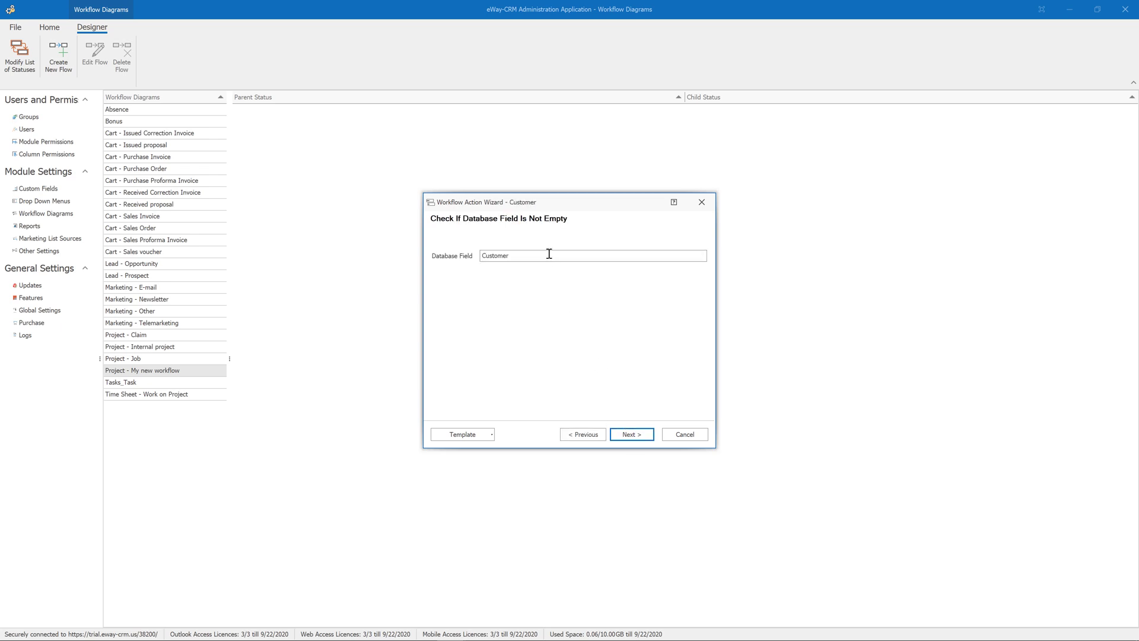
left_click(632, 434)
left_click(641, 435)
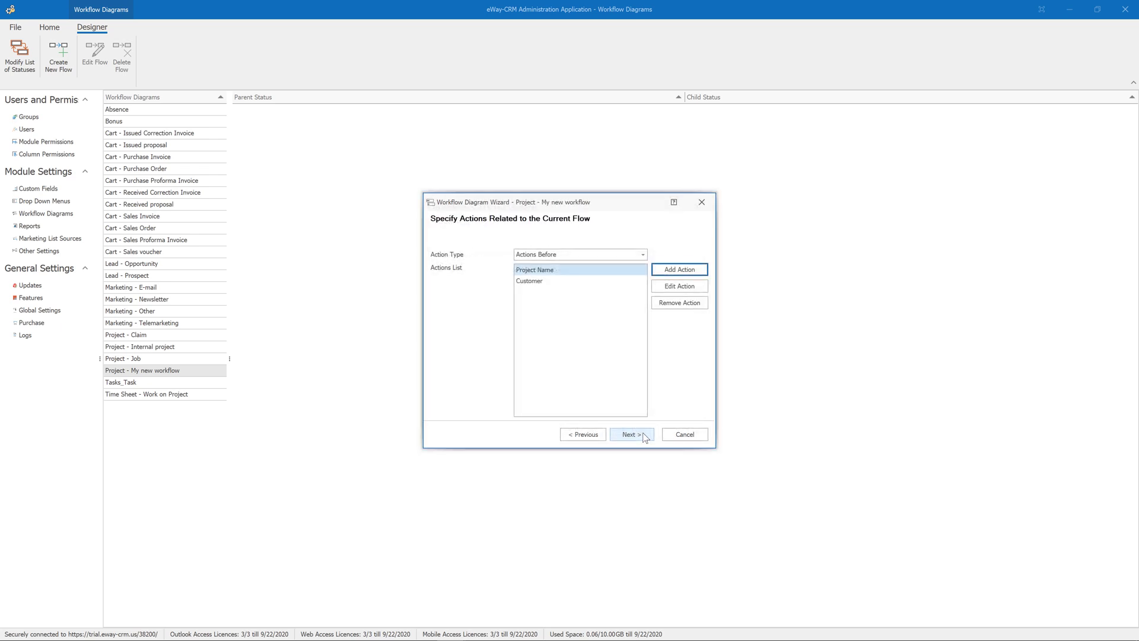
- Add another Database Field Is Not Empty action with description Contact Person and database field ContactPerson, and finish creating the flow
left_click(680, 270)
left_click(616, 255)
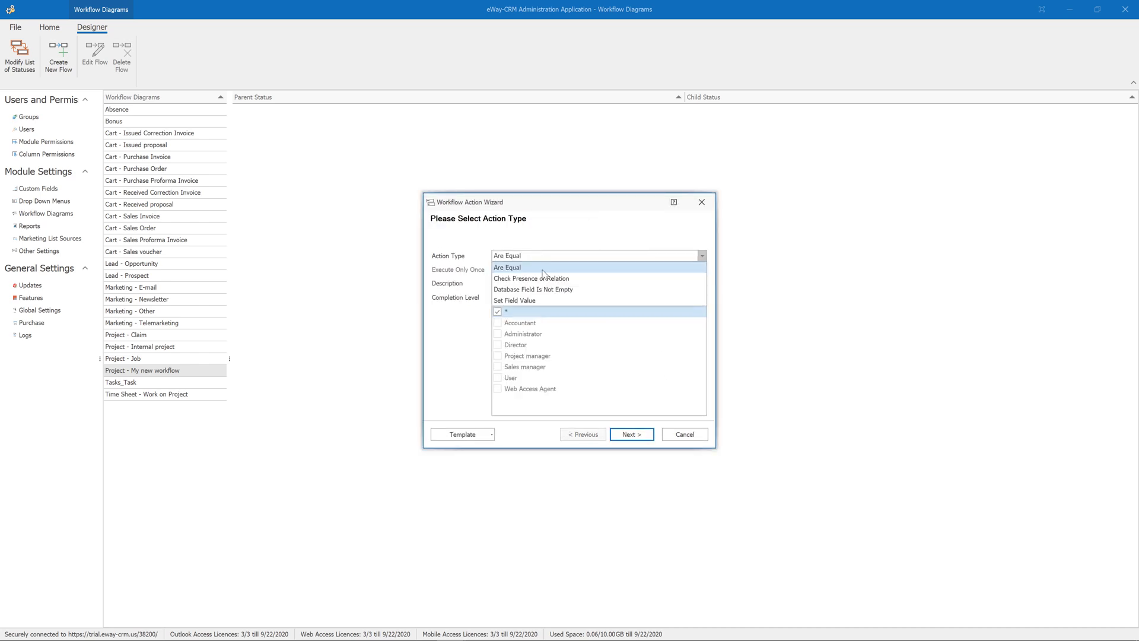
left_click(543, 289)
left_click(541, 283)
type("Con")
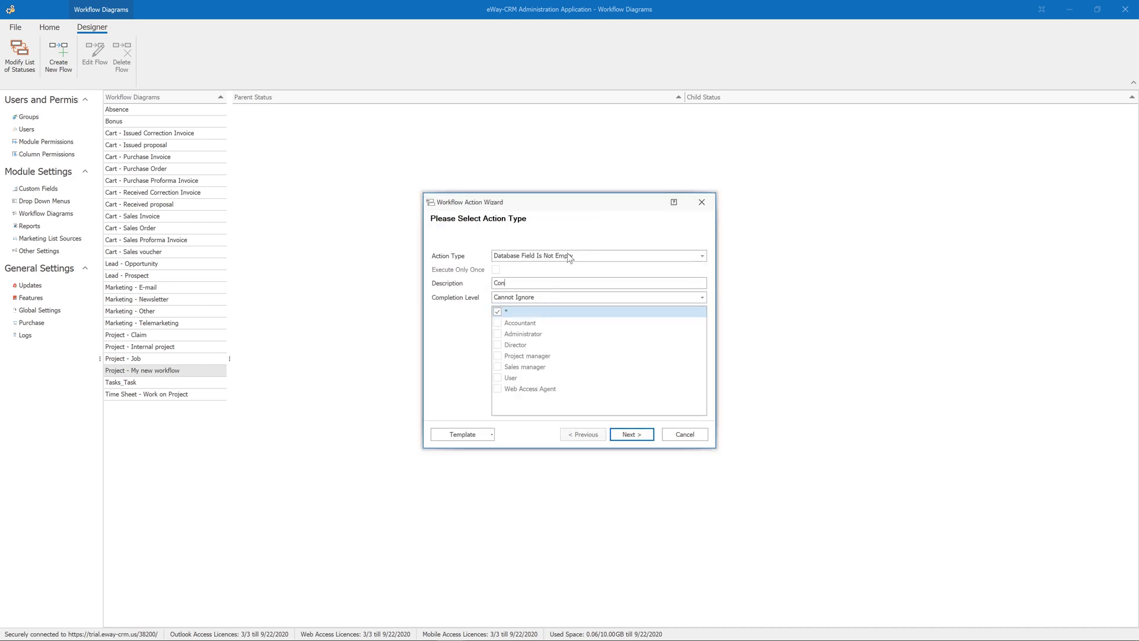
type("tact Person")
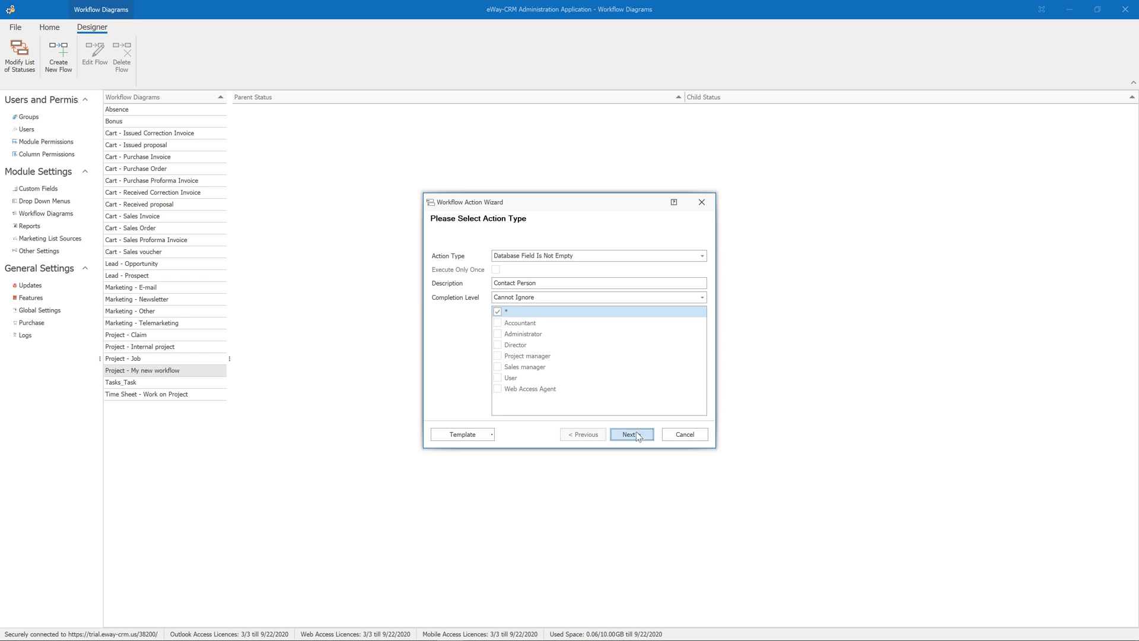
left_click(631, 435)
type("ContactPerson")
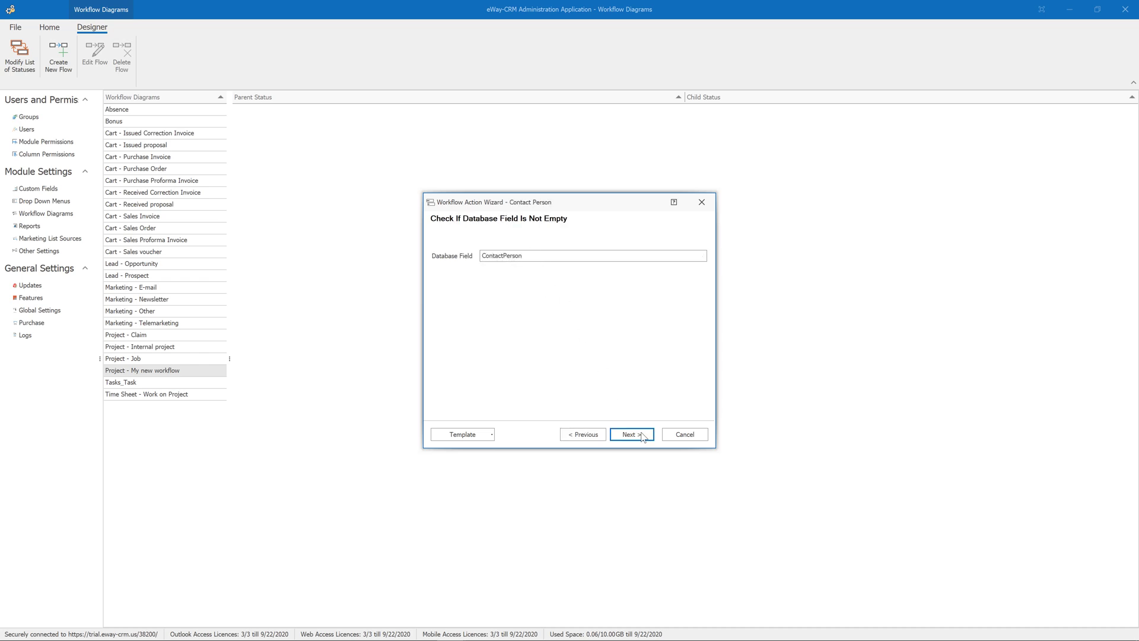
left_click(641, 435)
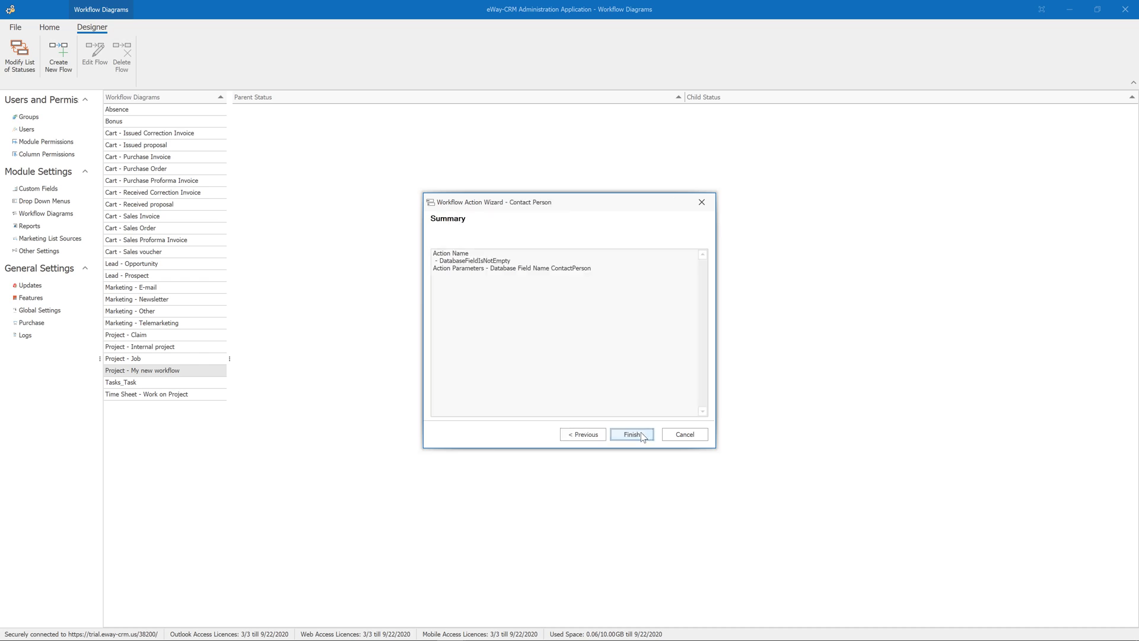
left_click(642, 435)
left_click(641, 435)
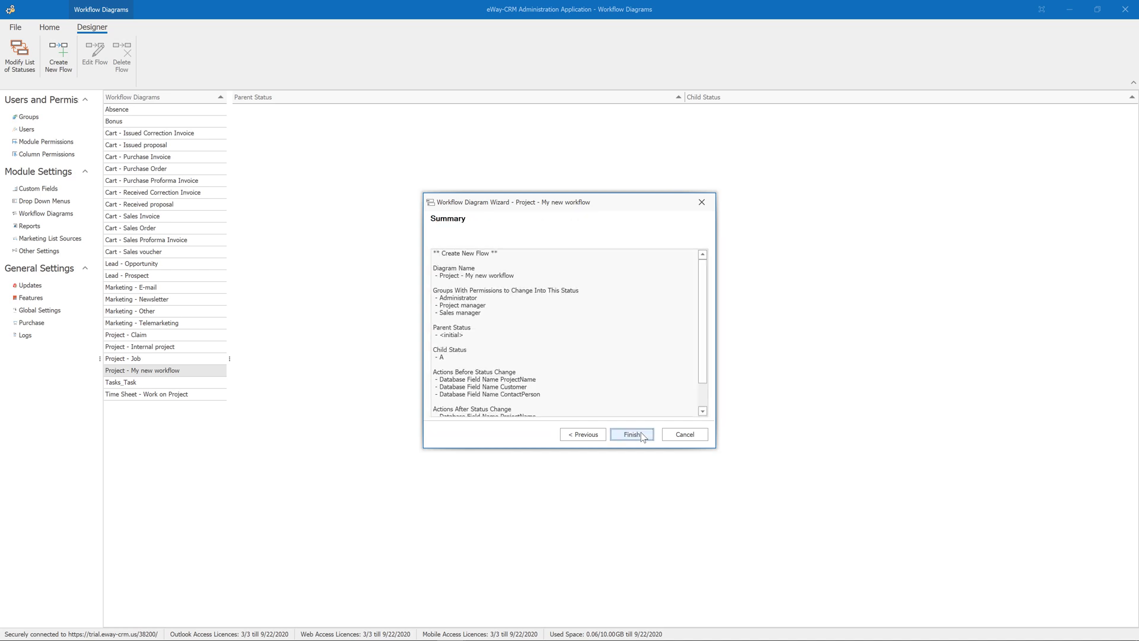
left_click(642, 435)
- Switch to Outlook, create a new project, and set its type to My new workflow
left_click(1070, 9)
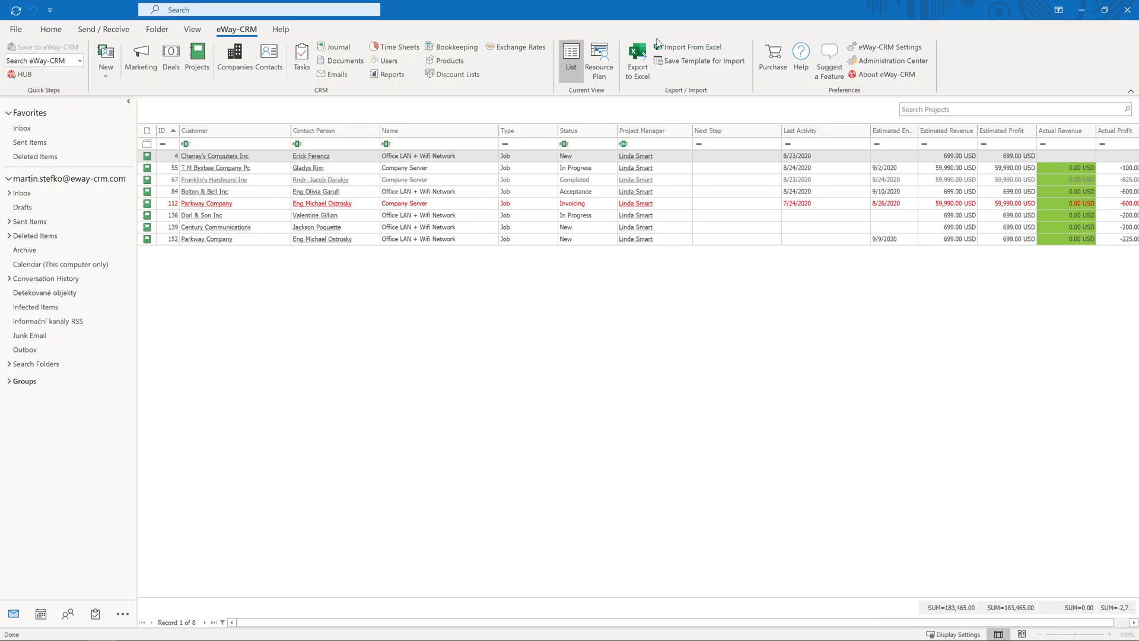
left_click(105, 59)
left_click(156, 126)
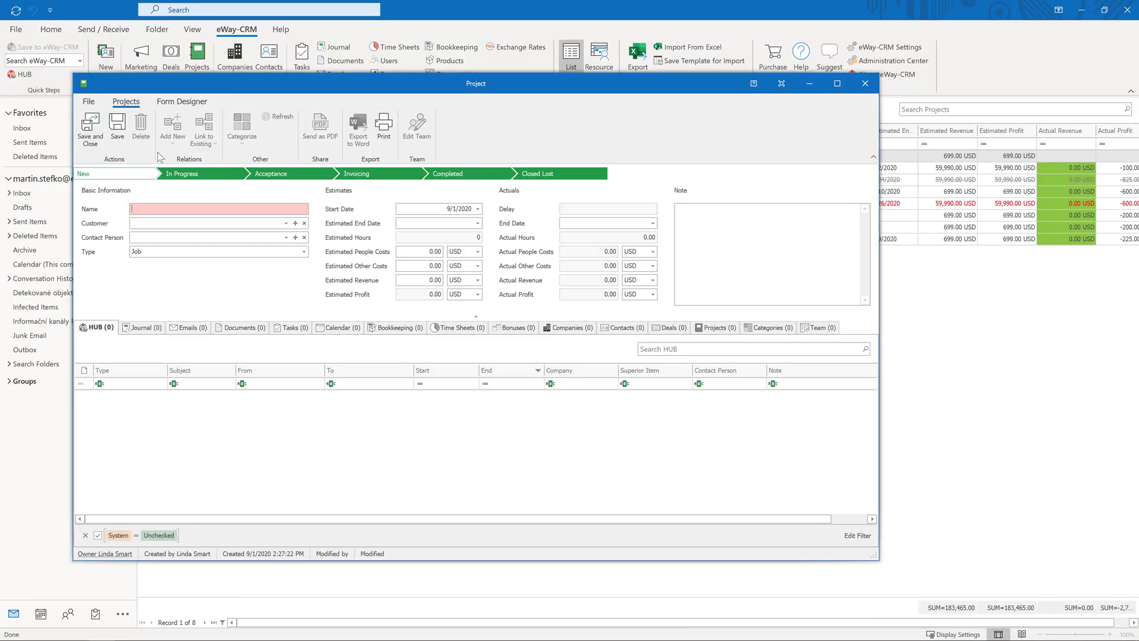
left_click(213, 251)
left_click(215, 268)
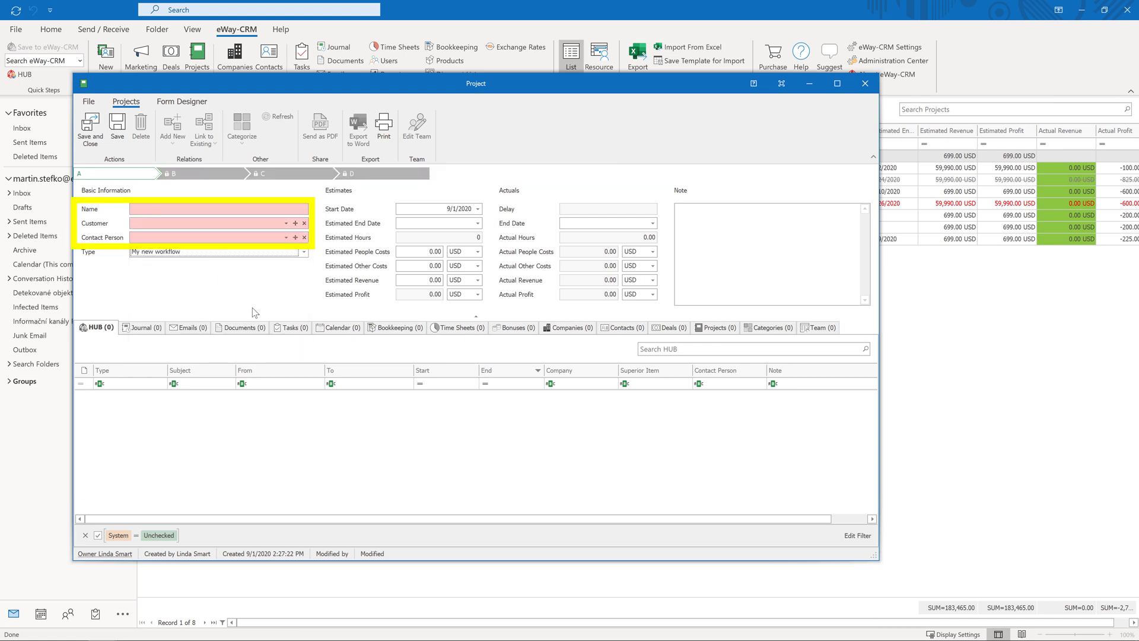